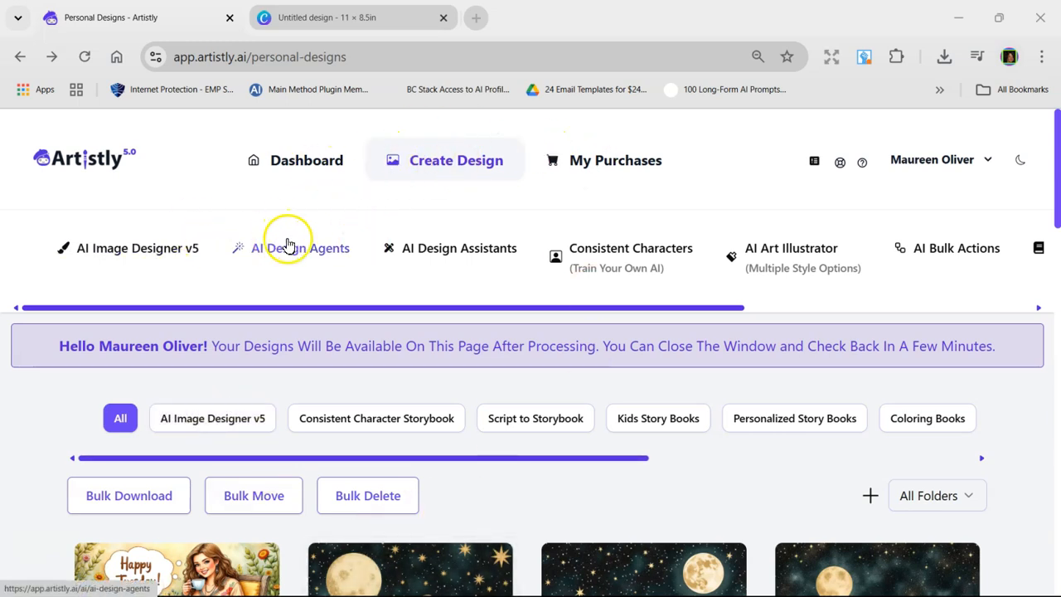
# Step: Start a new design with the Fast AI Image Designer and open the Clip Art category of the AI Design Agents
pyautogui.click(448, 162)
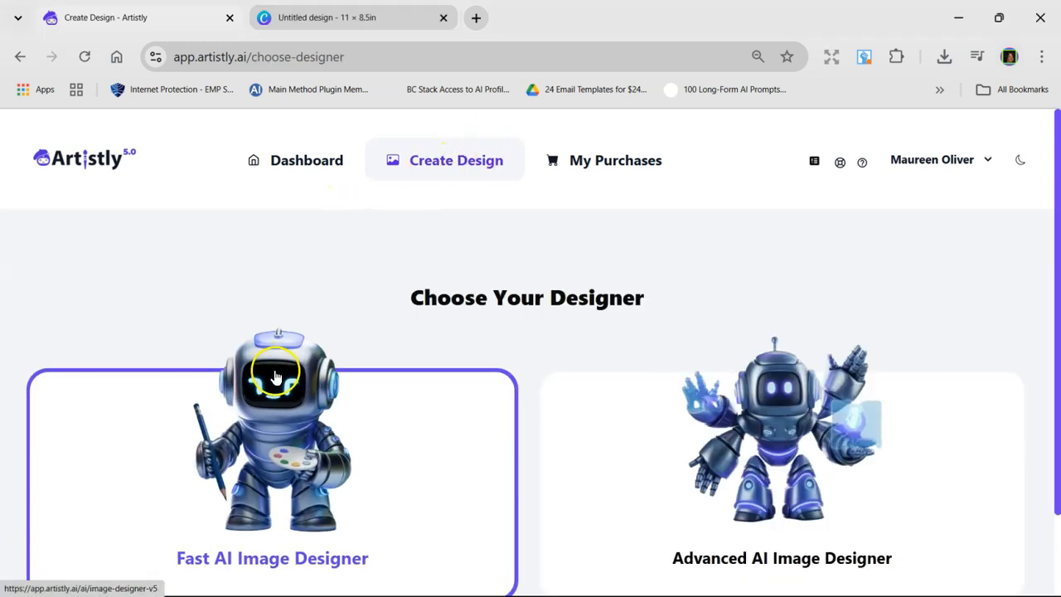
pyautogui.click(276, 377)
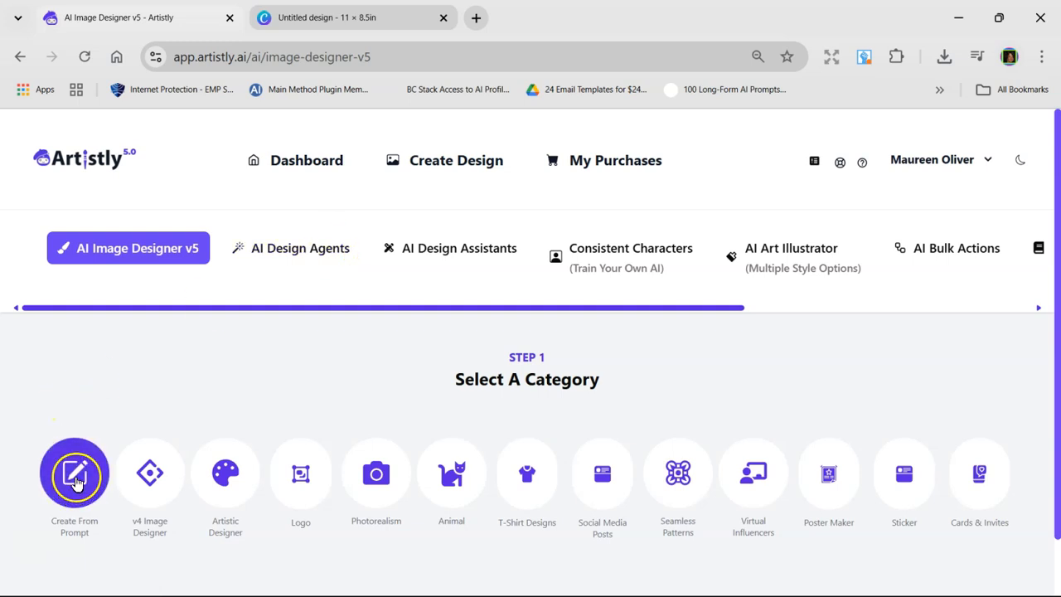
pyautogui.click(295, 253)
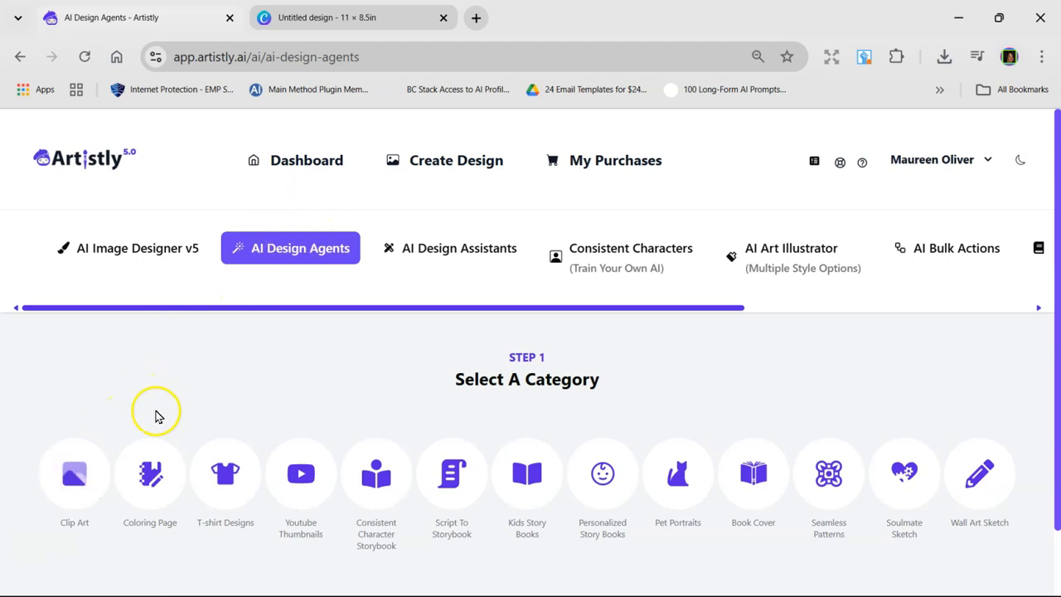
pyautogui.click(76, 485)
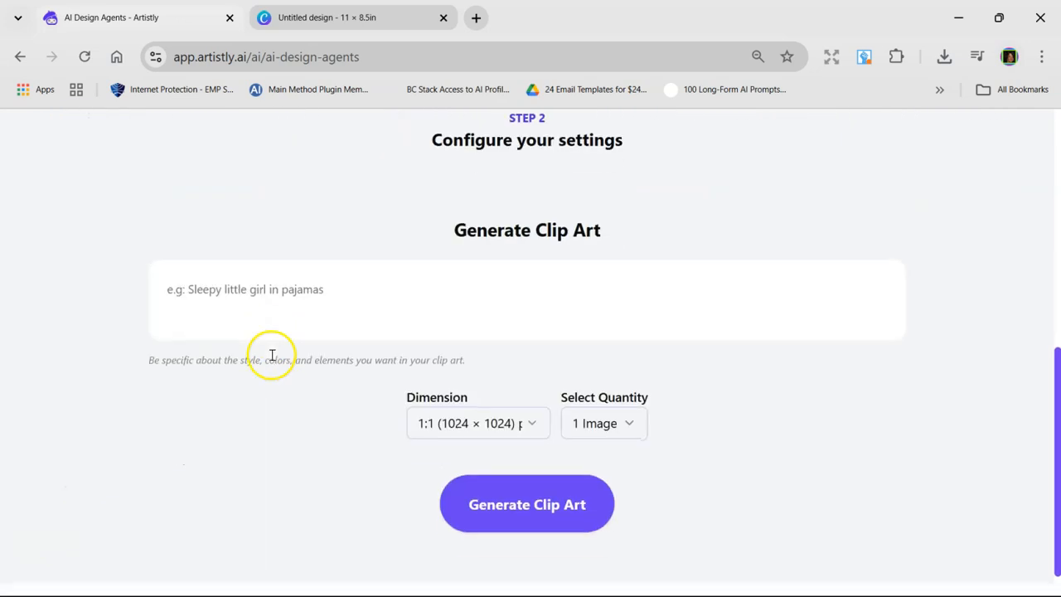
# Step: Generate 10 clip art images from the copied prompt for a cartoonish cute patchwork animal with big eyes, sitting isolated on a white background
pyautogui.rightClick(316, 284)
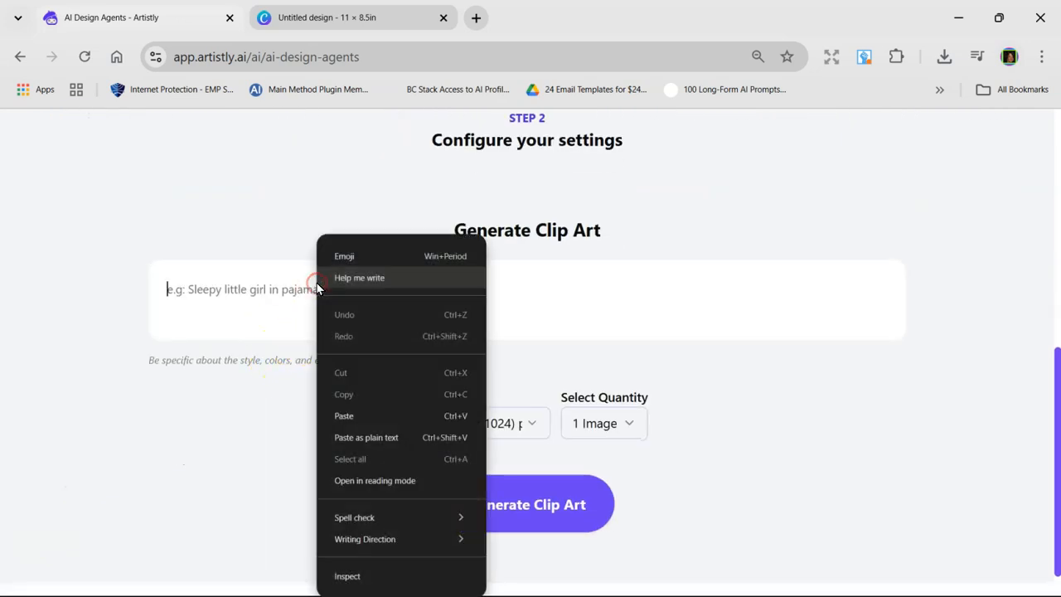
pyautogui.click(345, 416)
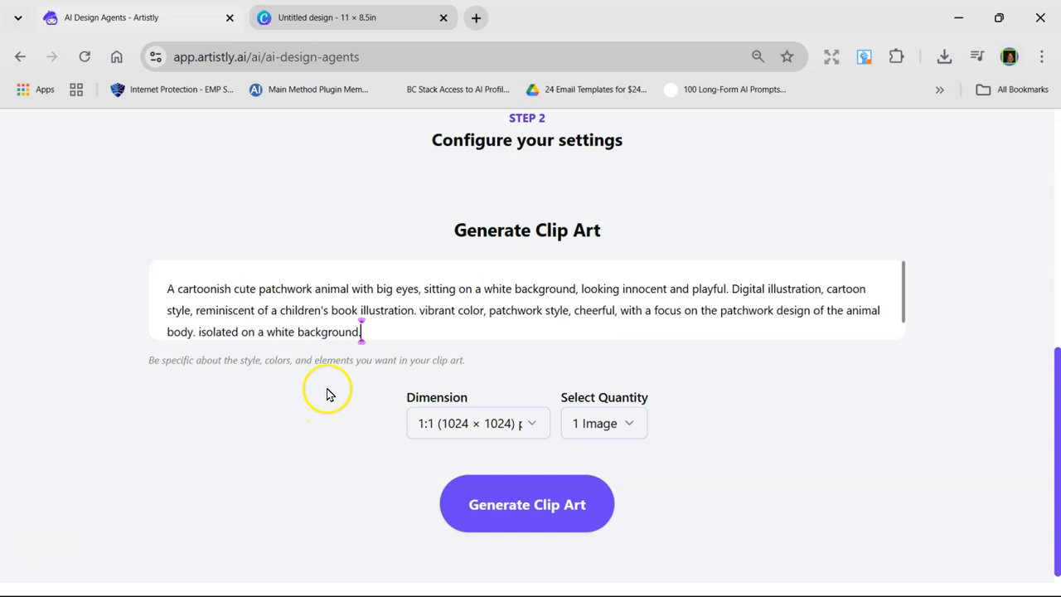
pyautogui.click(623, 424)
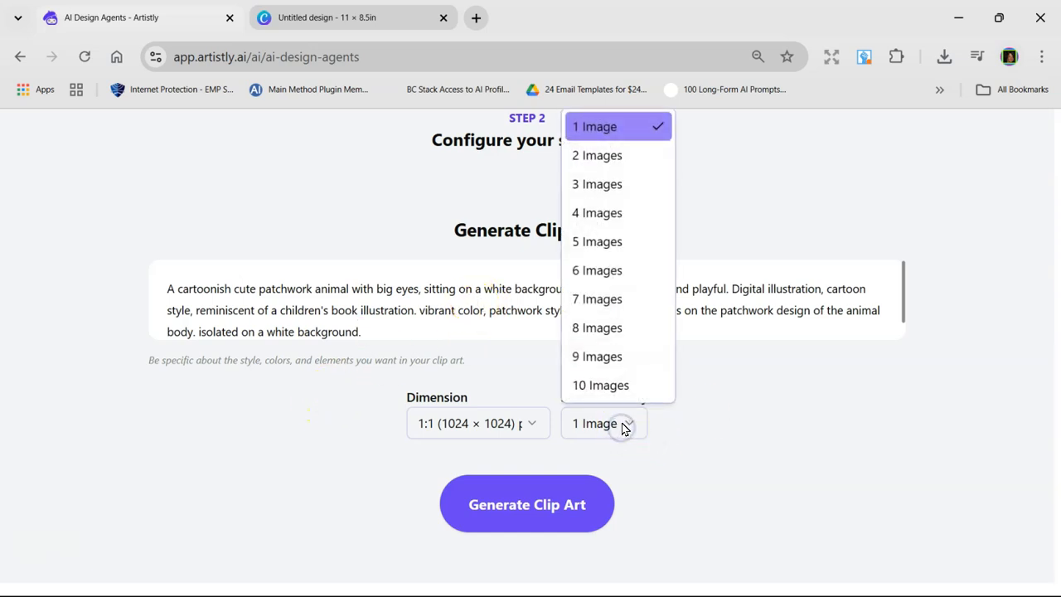
pyautogui.click(627, 385)
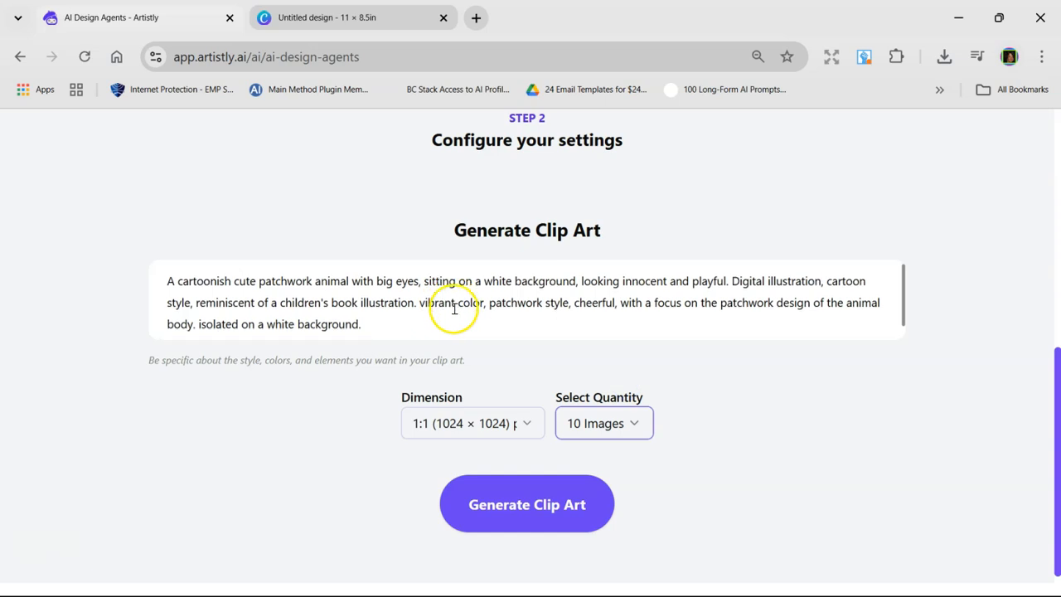
pyautogui.scroll(-1, 454, 309)
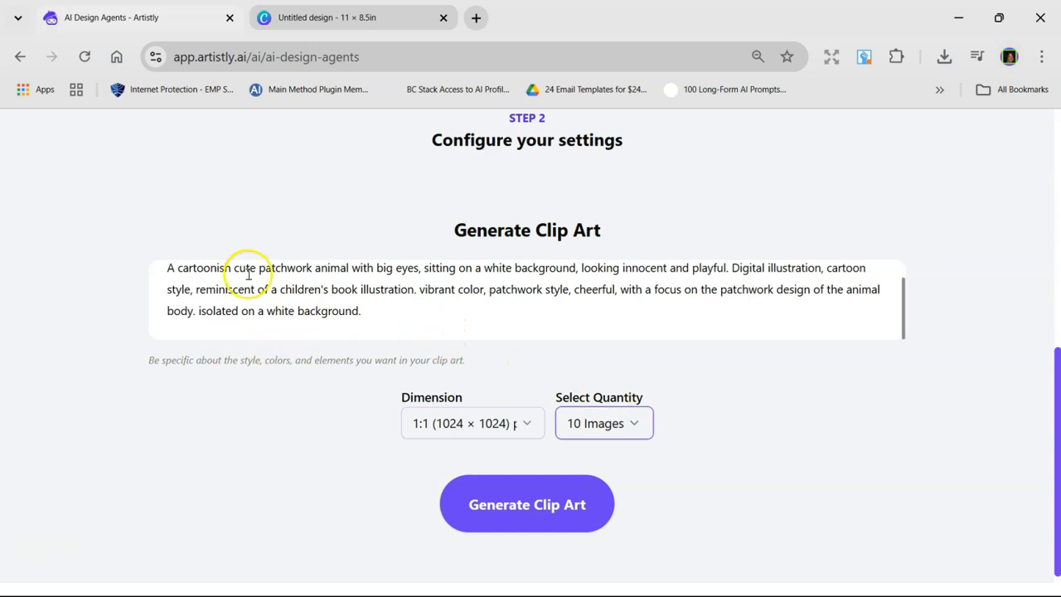
pyautogui.click(529, 504)
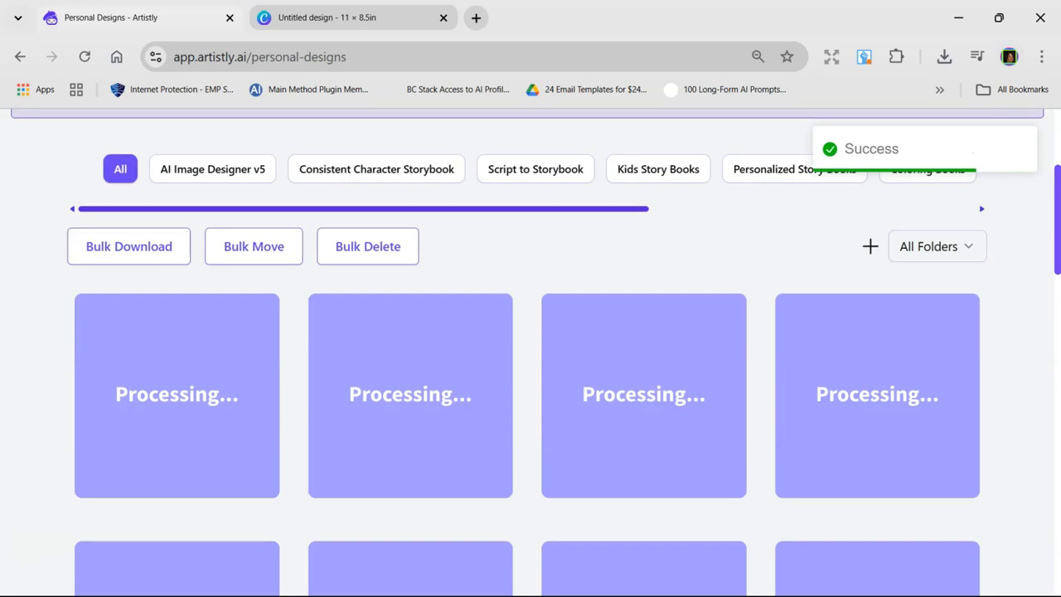
# Step: Look over the generated animal clip art, and create a new blank action in AI Bulk Actions
pyautogui.scroll(-1, 29, 271)
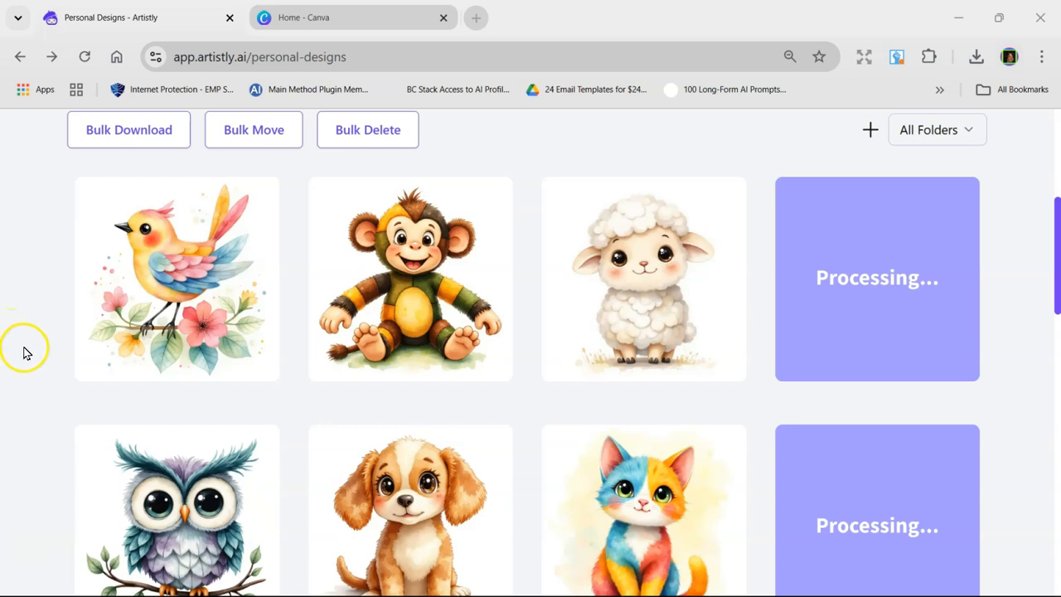
pyautogui.scroll(1, 24, 360)
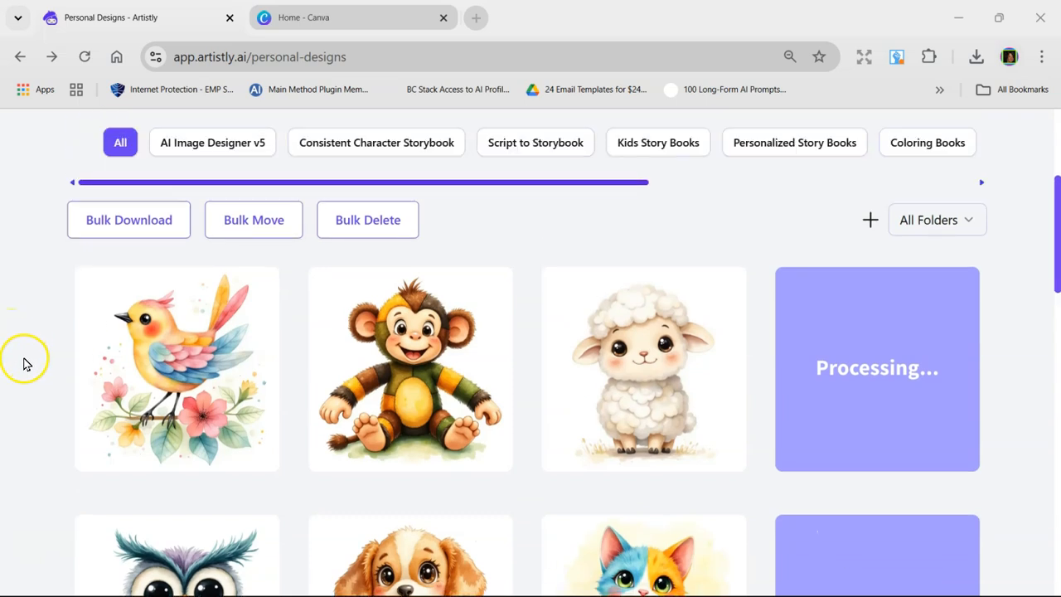
pyautogui.scroll(2, 25, 360)
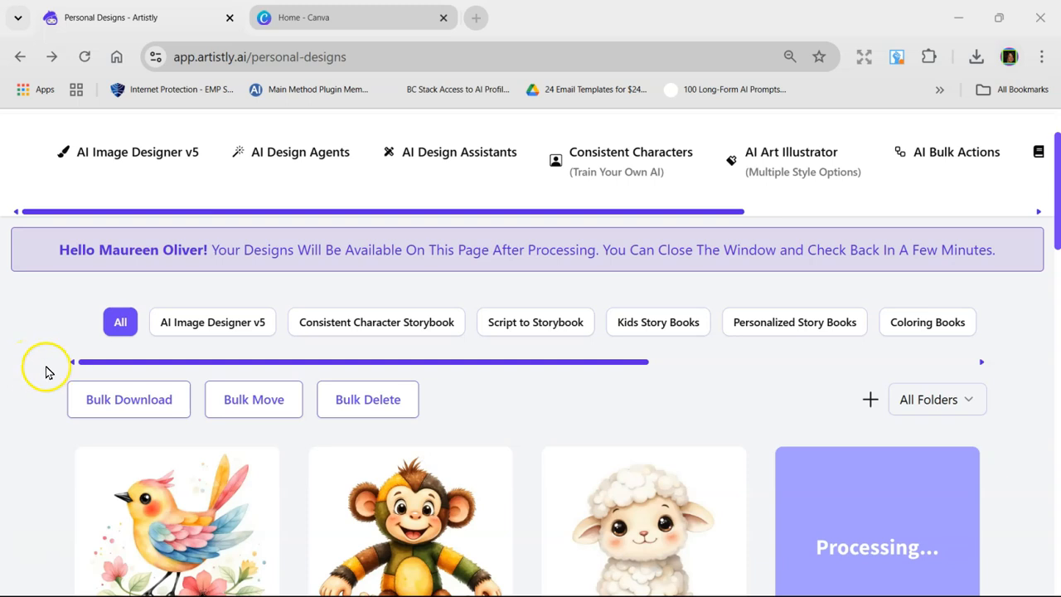
pyautogui.click(956, 154)
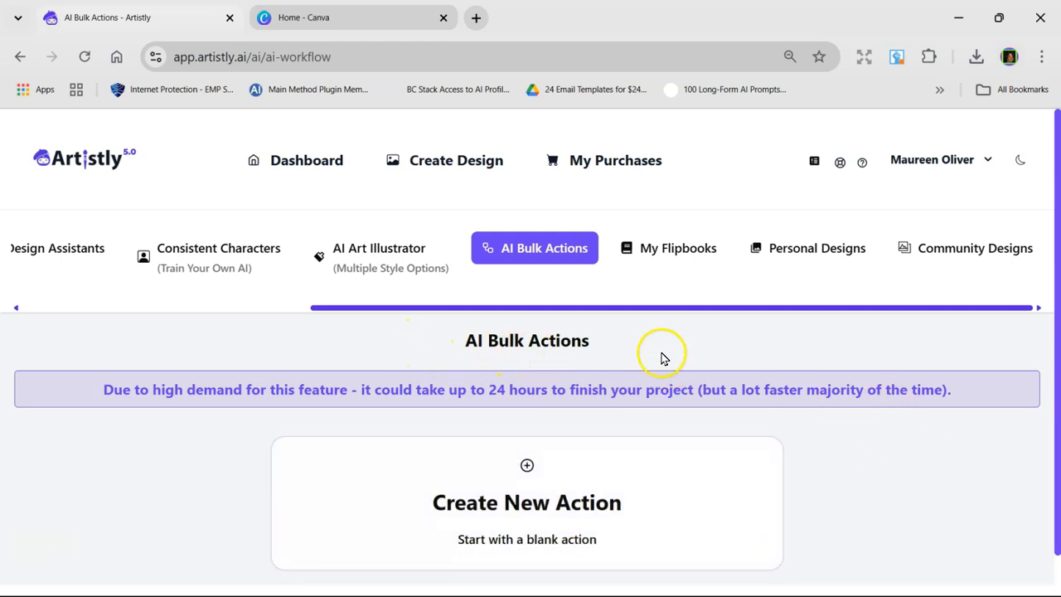
pyautogui.scroll(-1, 662, 358)
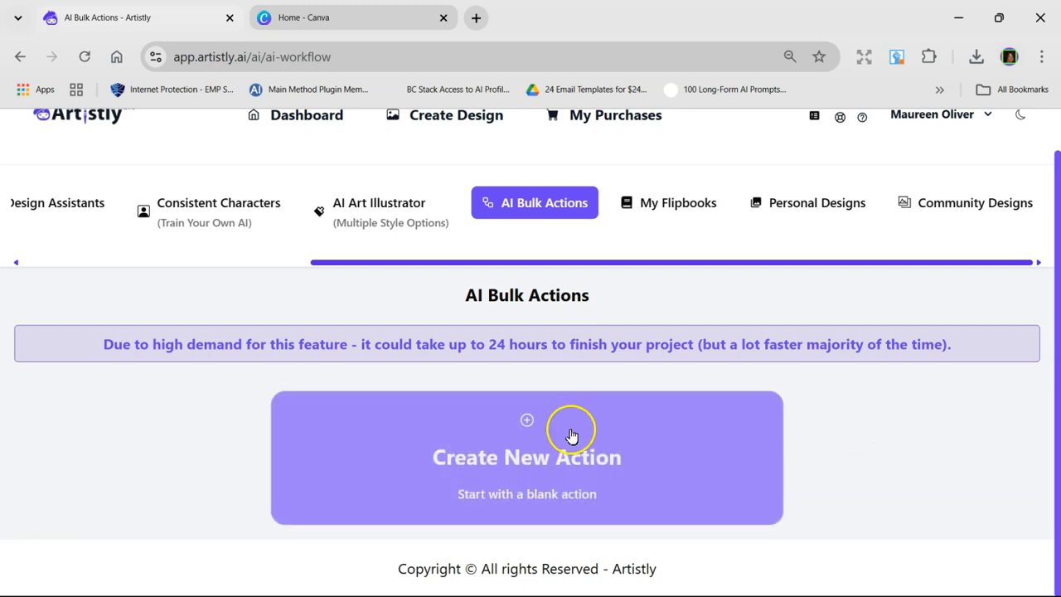
pyautogui.click(532, 478)
pyautogui.scroll(-2, 675, 431)
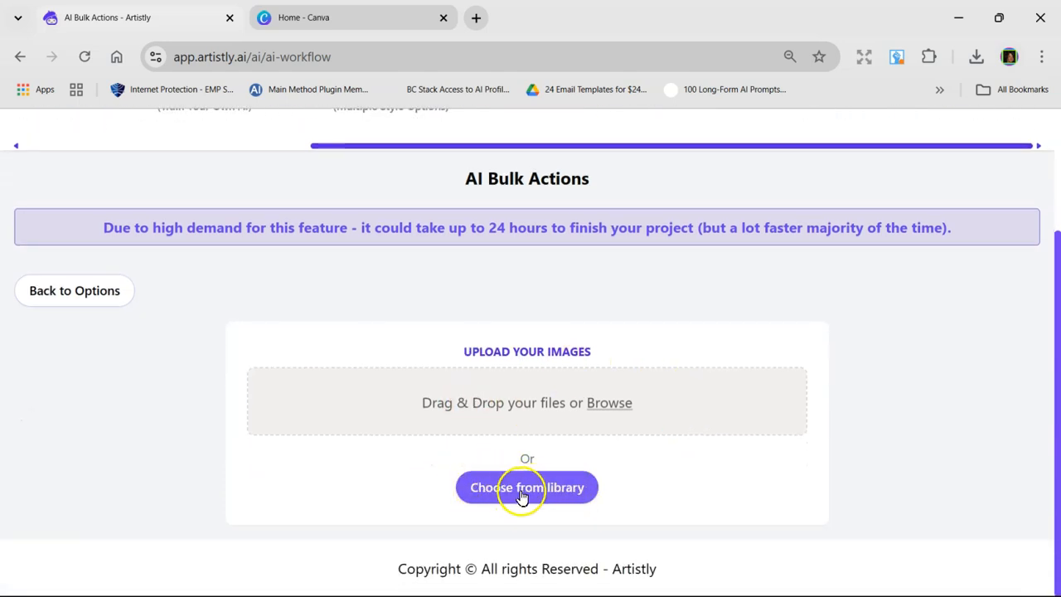
# Step: Add the bird, puppy, elephant and monkey images from the media library to the bulk action
pyautogui.click(524, 490)
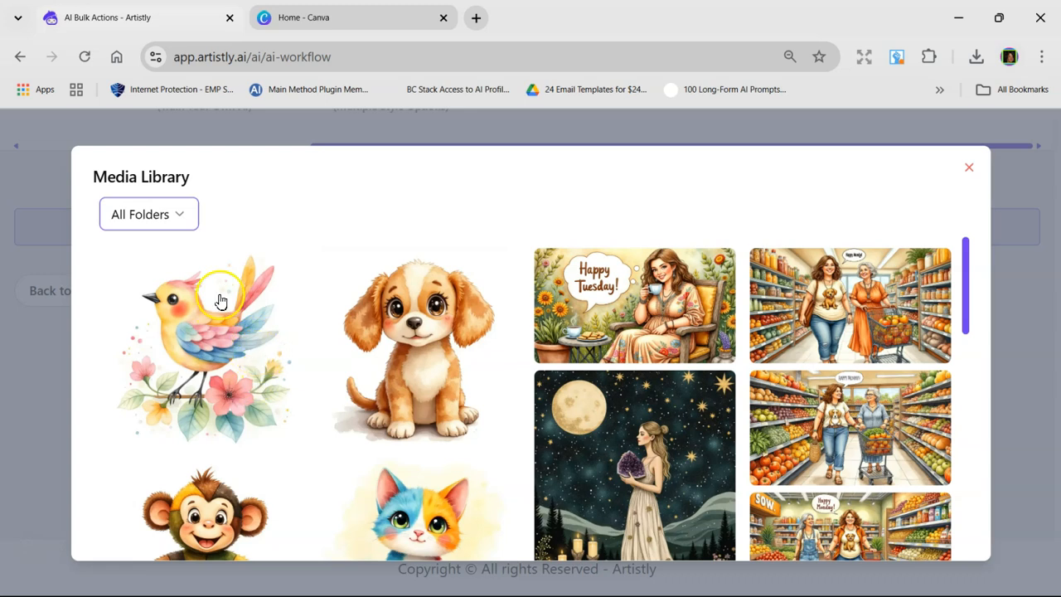
pyautogui.scroll(-1, 255, 300)
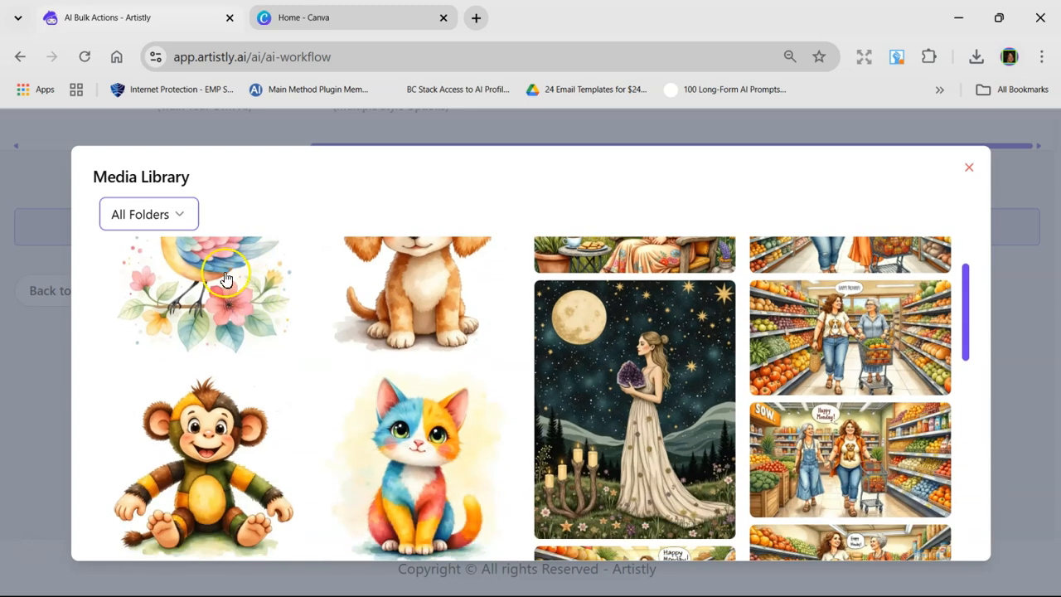
pyautogui.click(226, 277)
pyautogui.click(420, 315)
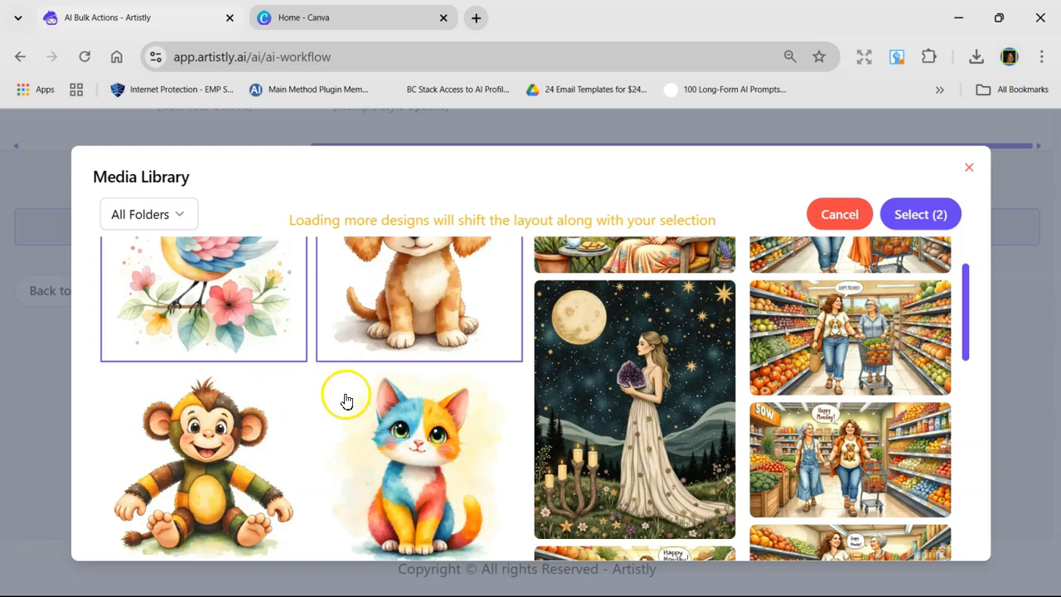
pyautogui.scroll(-2, 340, 402)
pyautogui.scroll(-3, 294, 364)
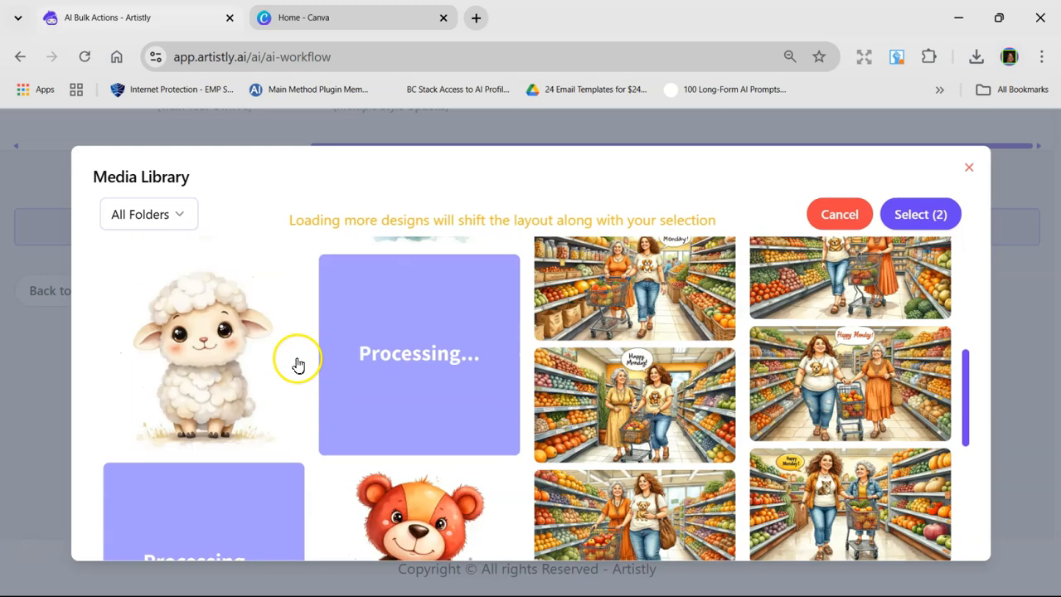
pyautogui.scroll(-2, 376, 377)
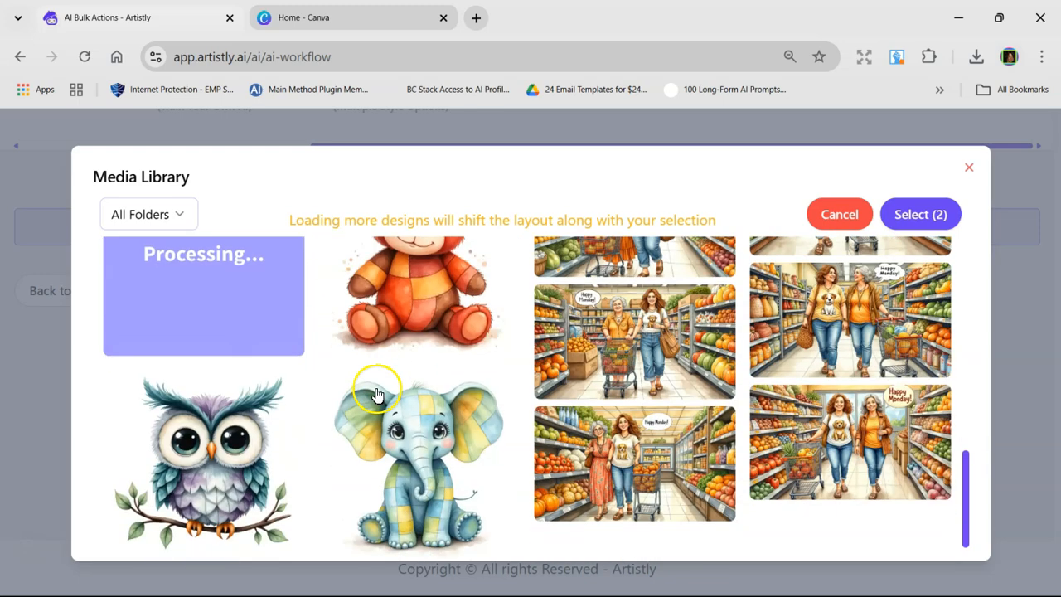
pyautogui.click(431, 427)
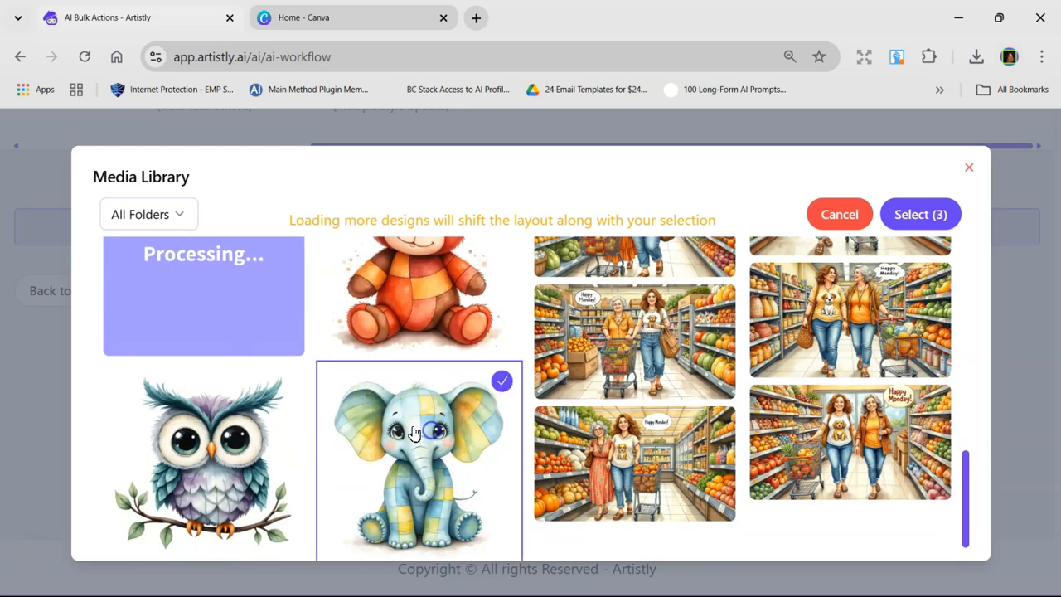
pyautogui.scroll(3, 351, 425)
pyautogui.scroll(3, 340, 420)
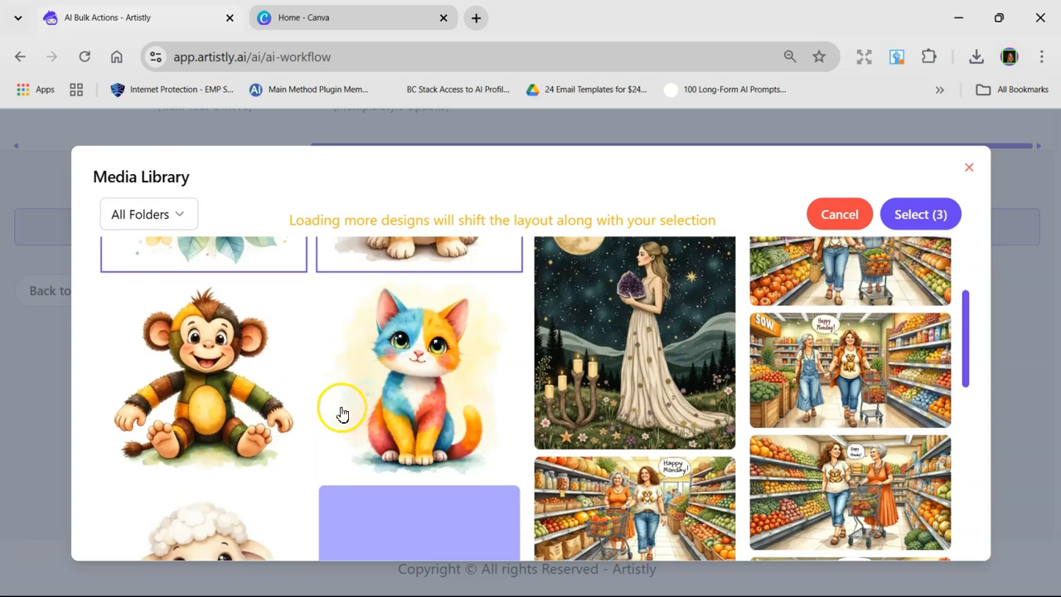
pyautogui.click(206, 400)
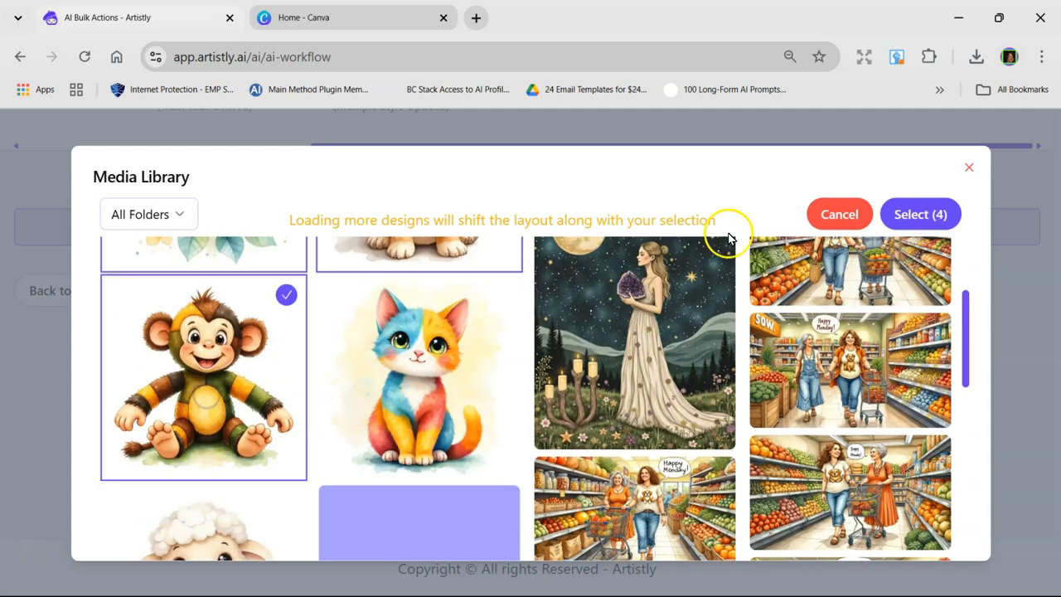
pyautogui.click(928, 216)
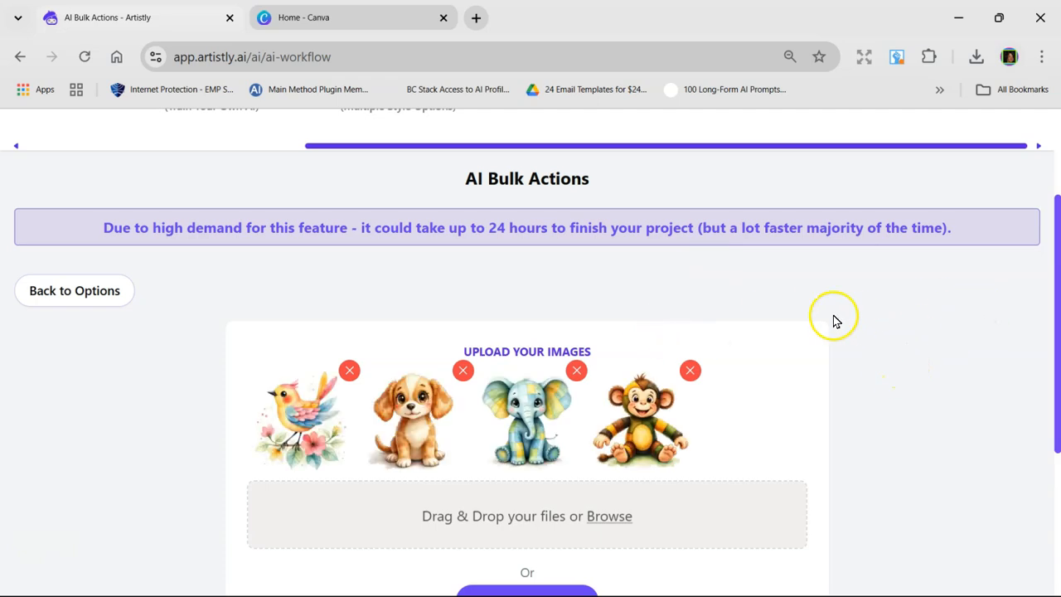
# Step: Add an Upscale Image step to the bulk action with the Only Upscale option
pyautogui.scroll(-2, 308, 382)
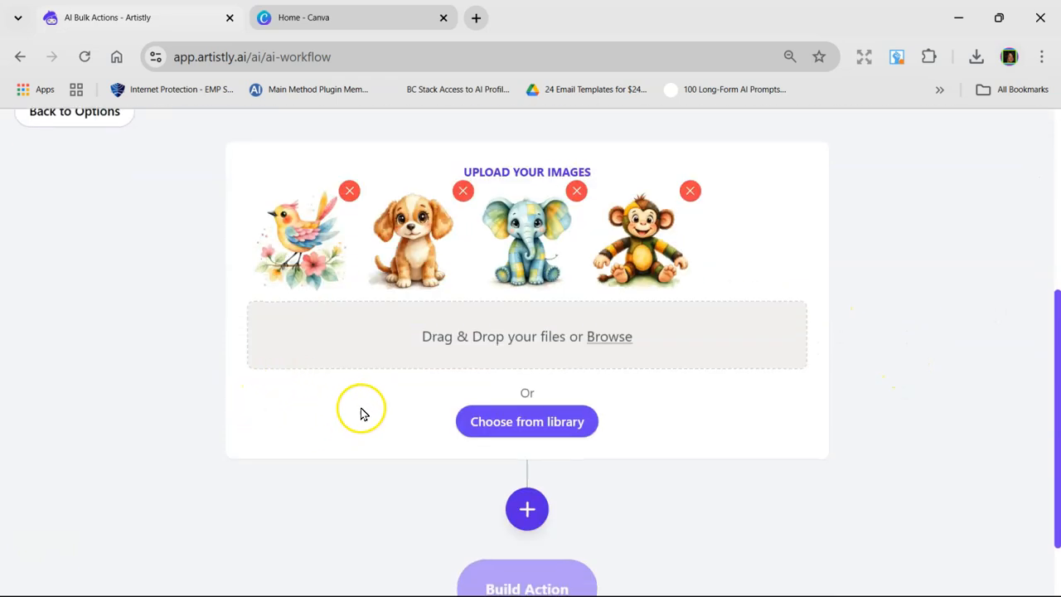
pyautogui.scroll(-1, 359, 410)
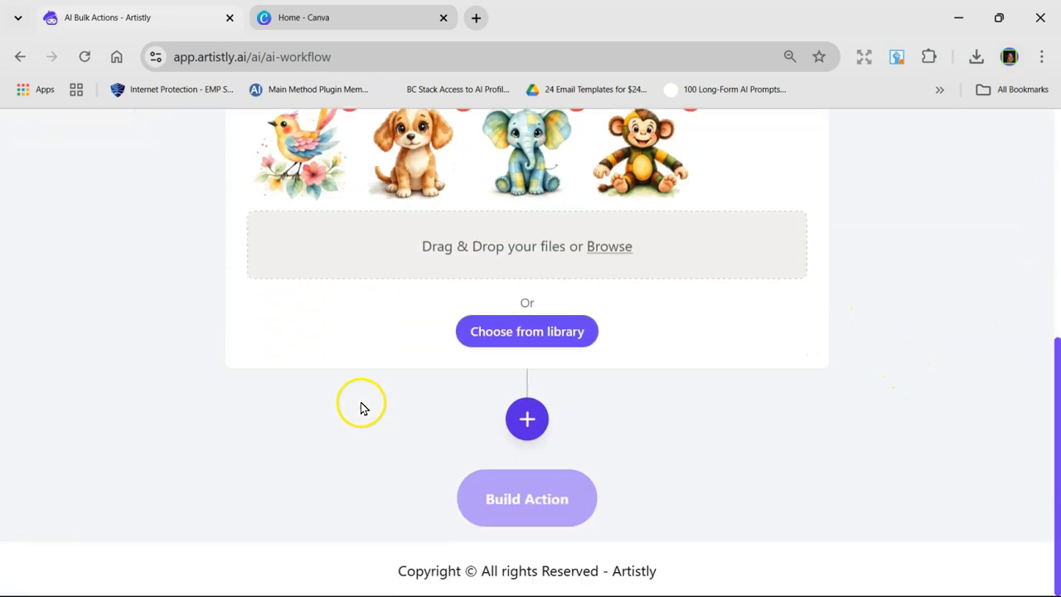
pyautogui.click(524, 417)
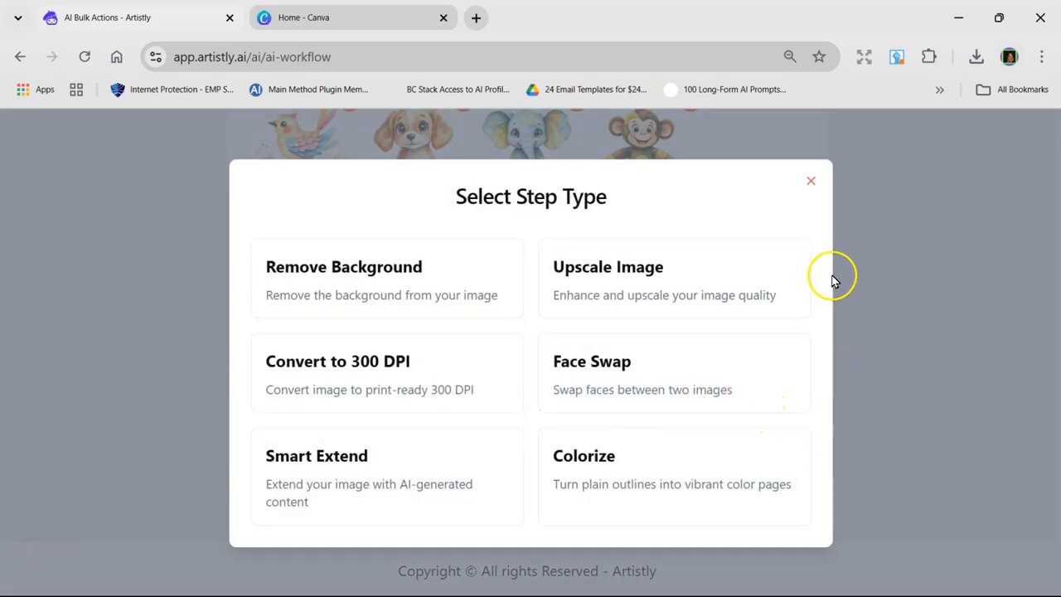
pyautogui.click(610, 274)
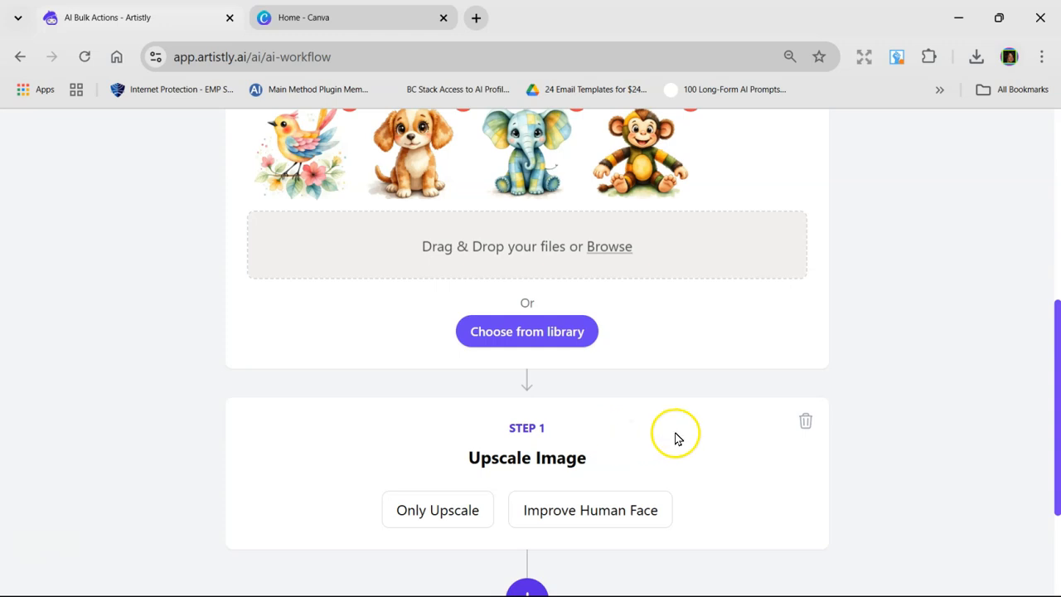
pyautogui.scroll(-1, 677, 435)
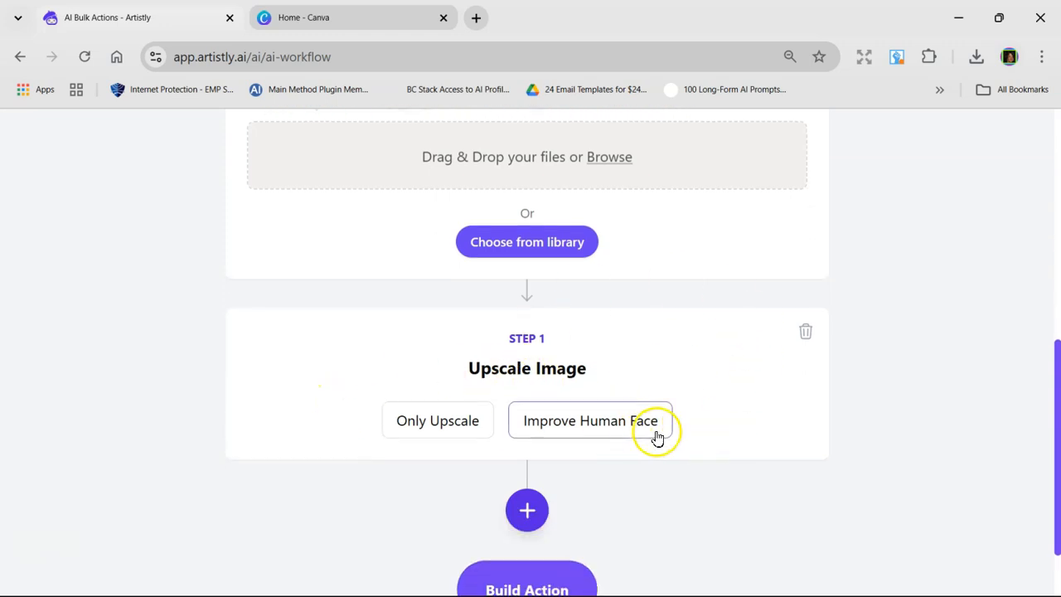
pyautogui.click(440, 415)
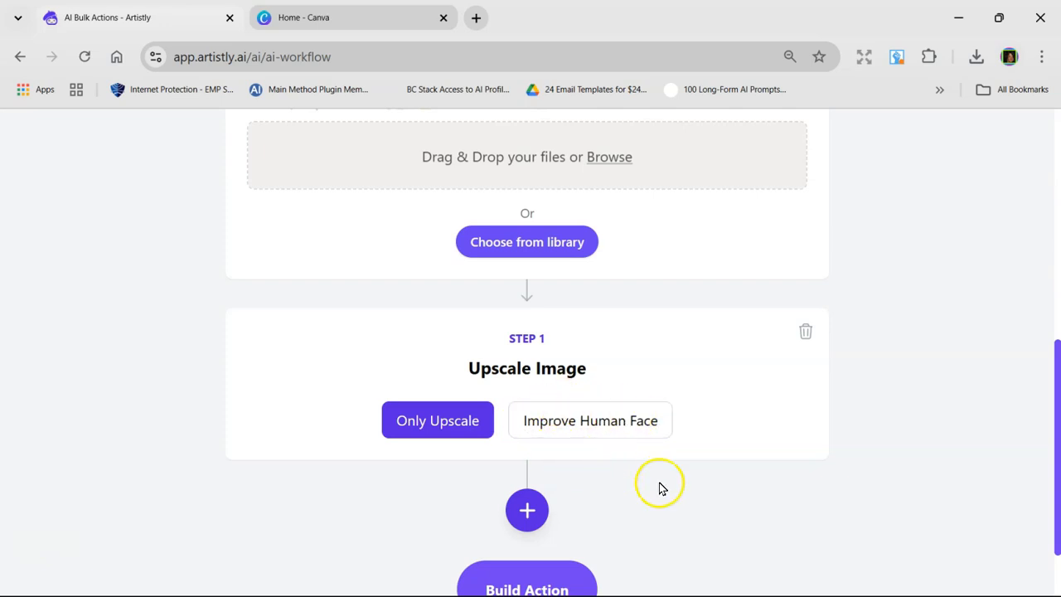
# Step: Add a Convert to 300 DPI step after the upscale step
pyautogui.scroll(-1, 681, 470)
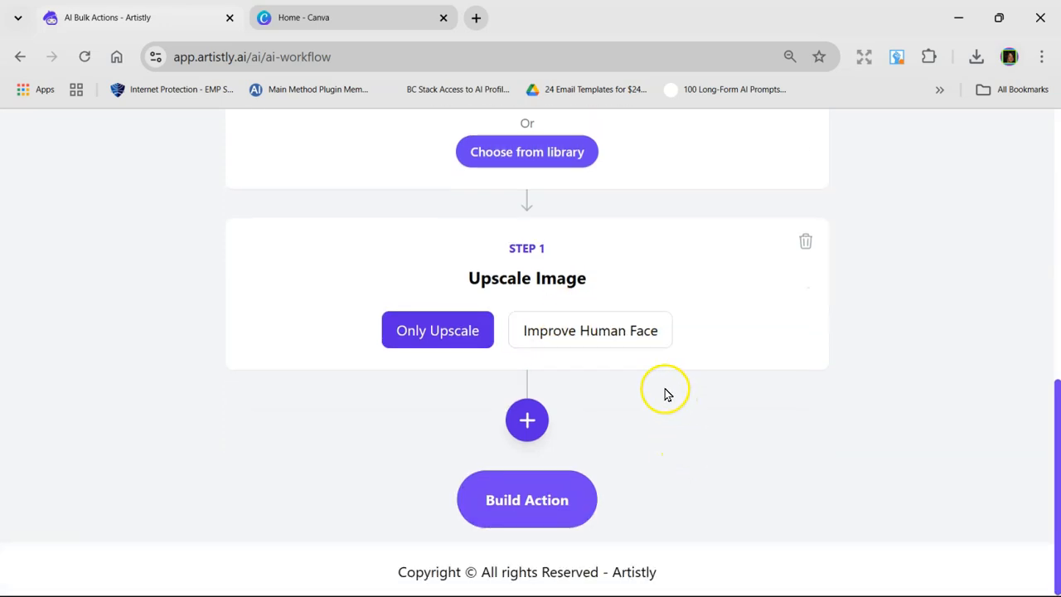
pyautogui.click(527, 417)
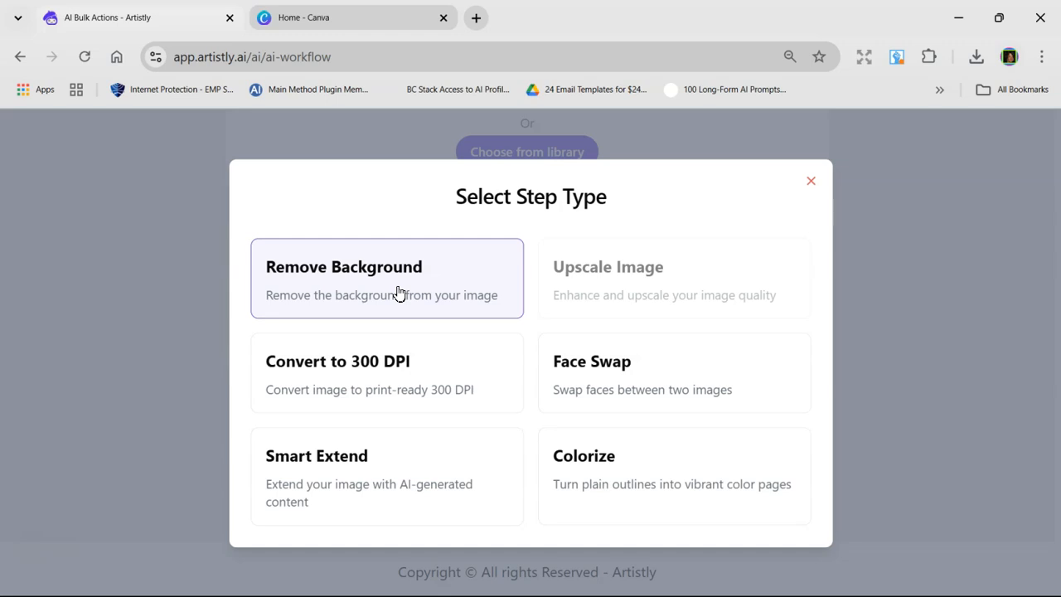
pyautogui.click(369, 373)
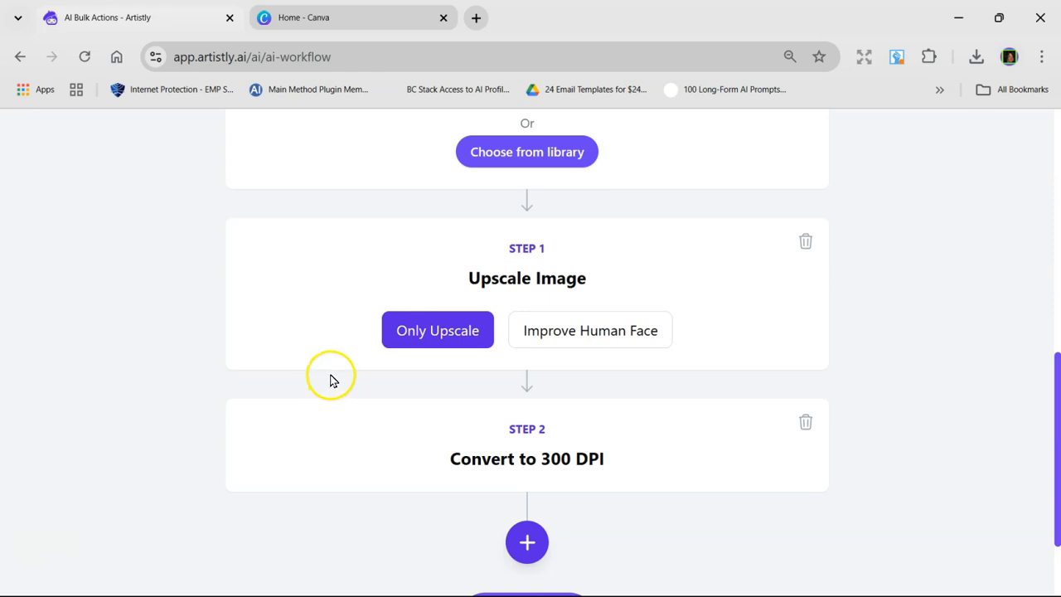
pyautogui.scroll(-2, 328, 386)
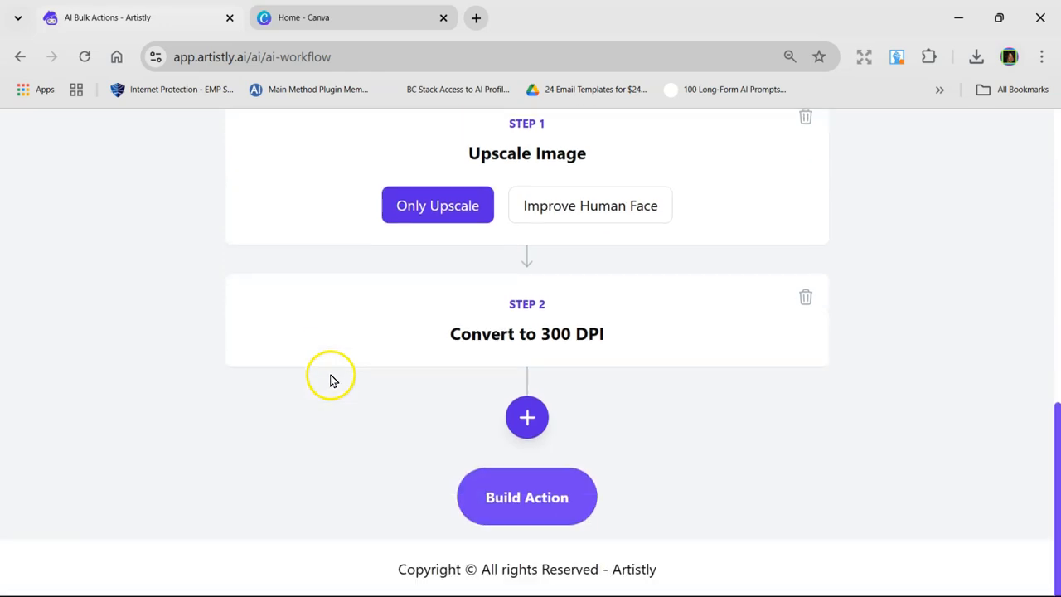
# Step: Build the bulk action with the title "upscale, 300dpi"
pyautogui.click(524, 497)
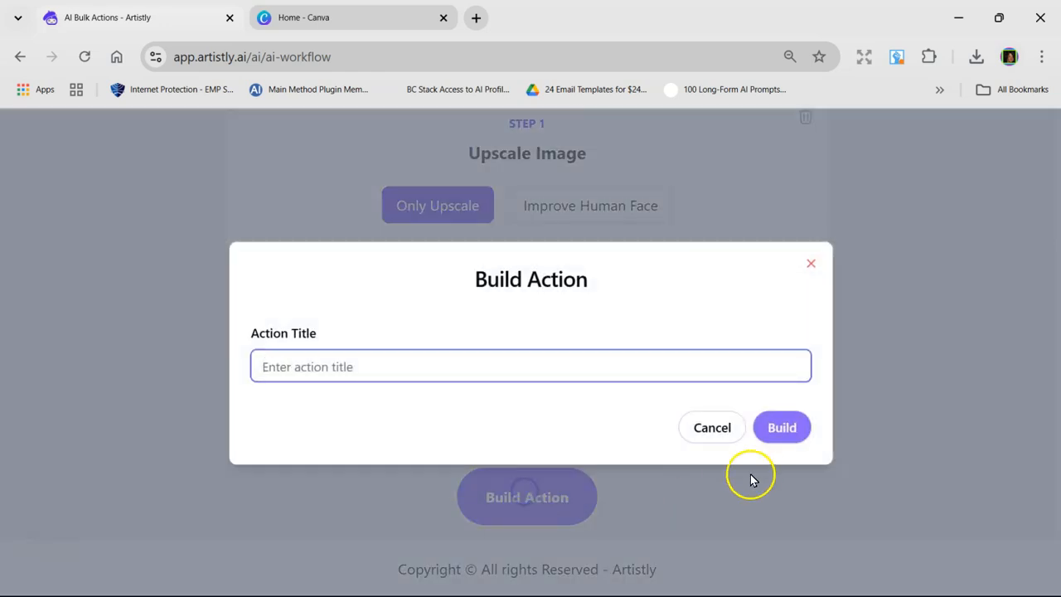
pyautogui.write('upscale, 300dpi')
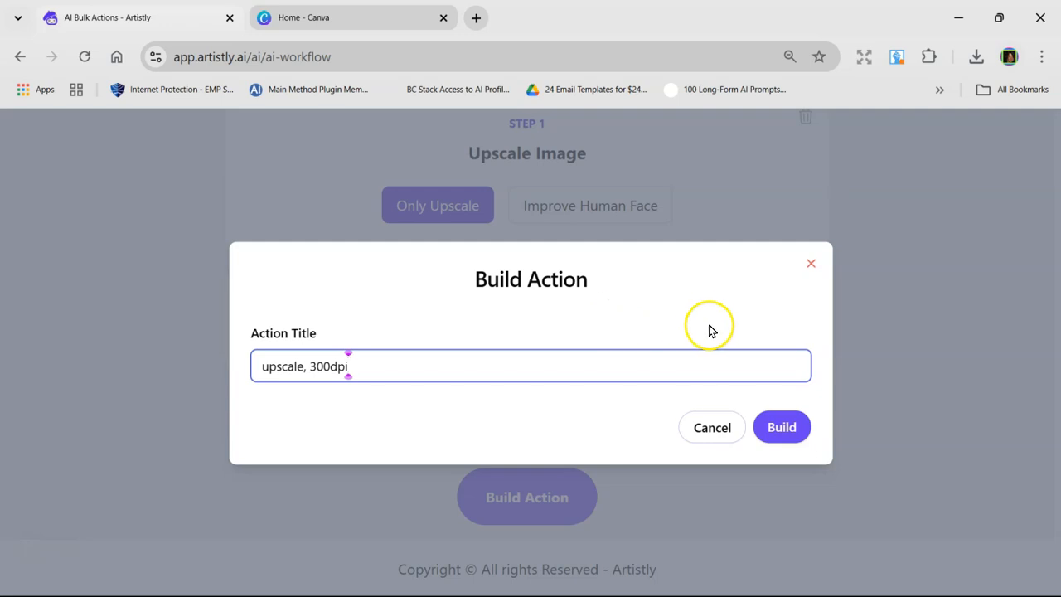
pyautogui.click(779, 428)
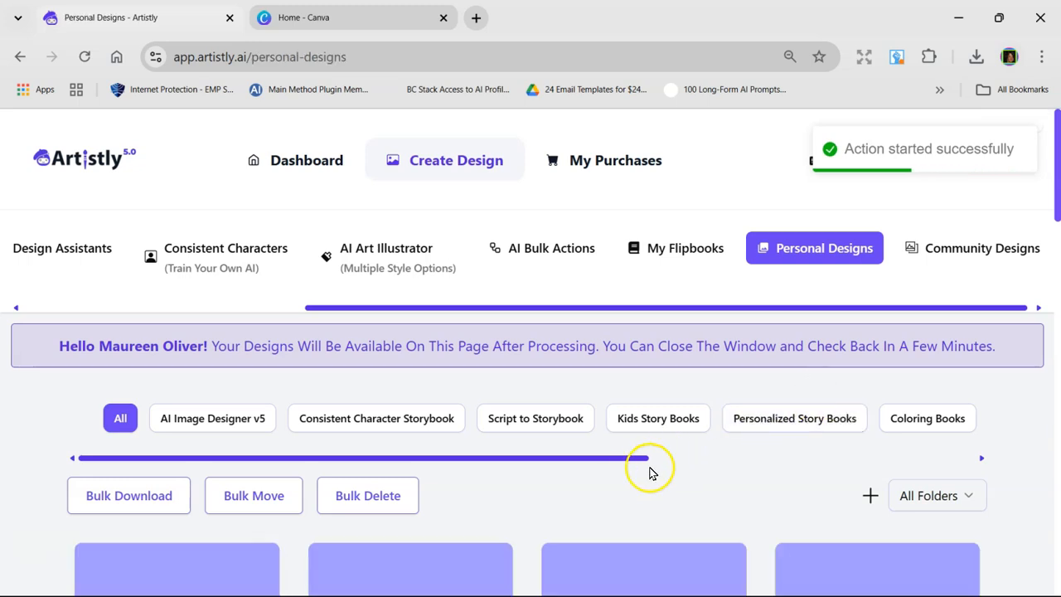
# Step: Check the processed monkey design's details, including its dimensions and bulk action progress, and close them
pyautogui.scroll(-2, 307, 429)
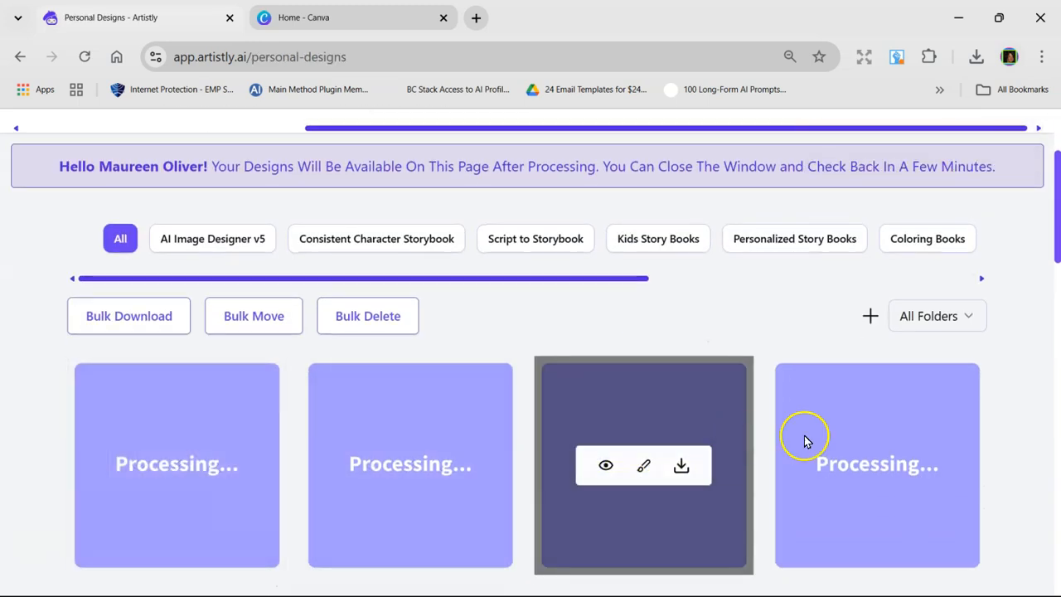
pyautogui.scroll(-2, 828, 437)
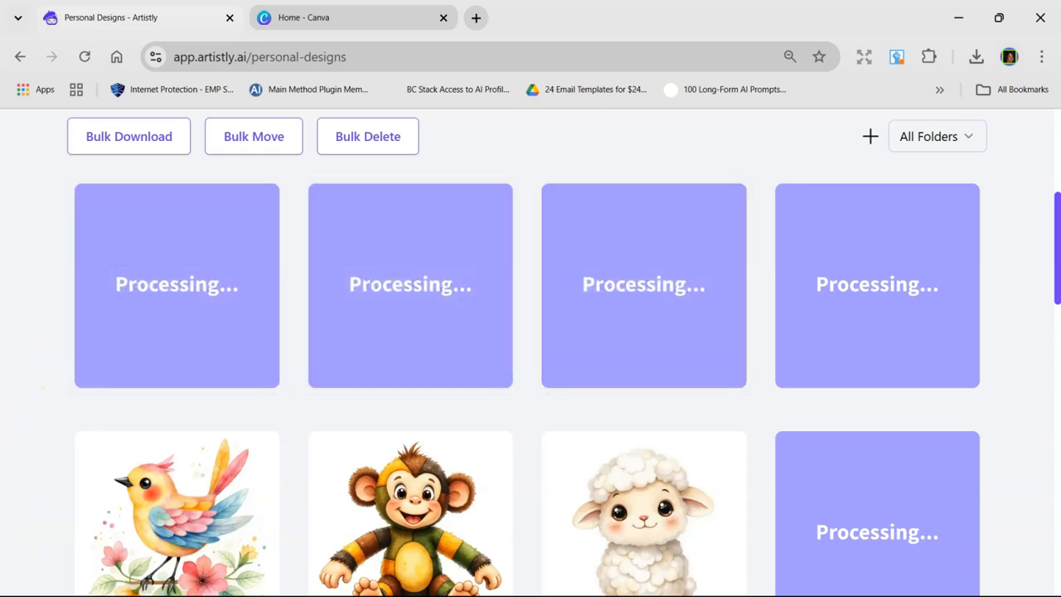
pyautogui.scroll(1, 28, 348)
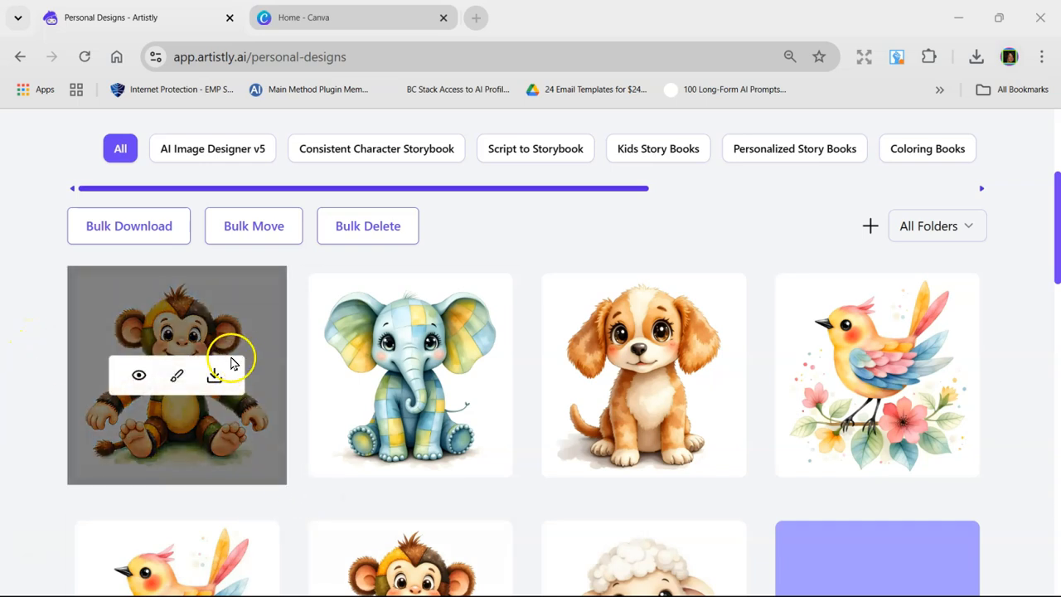
pyautogui.moveTo(119, 399)
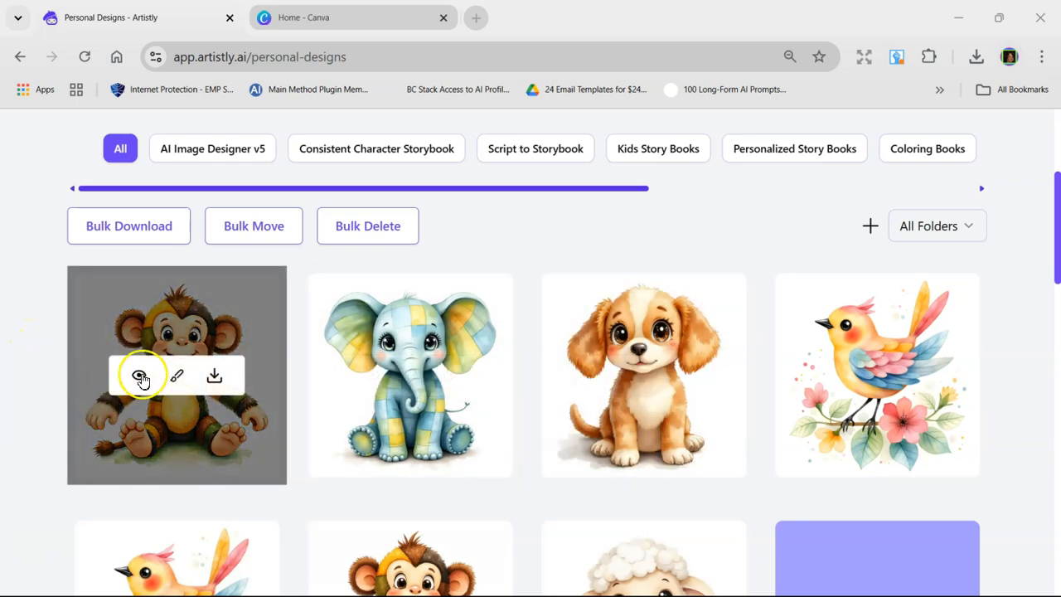
pyautogui.click(139, 378)
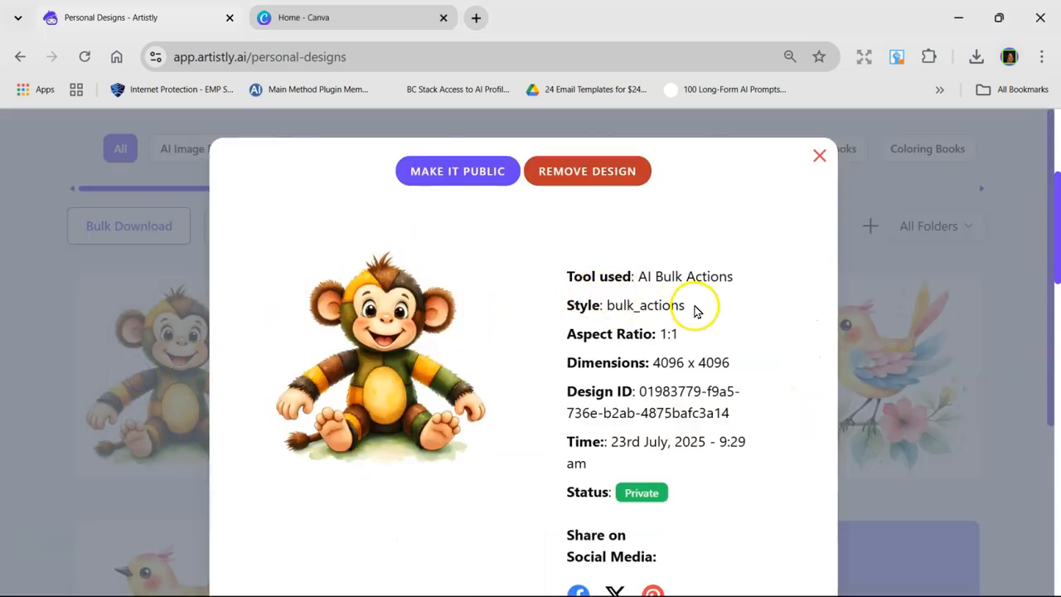
pyautogui.moveTo(572, 369); pyautogui.dragTo(742, 377)
pyautogui.click(743, 373)
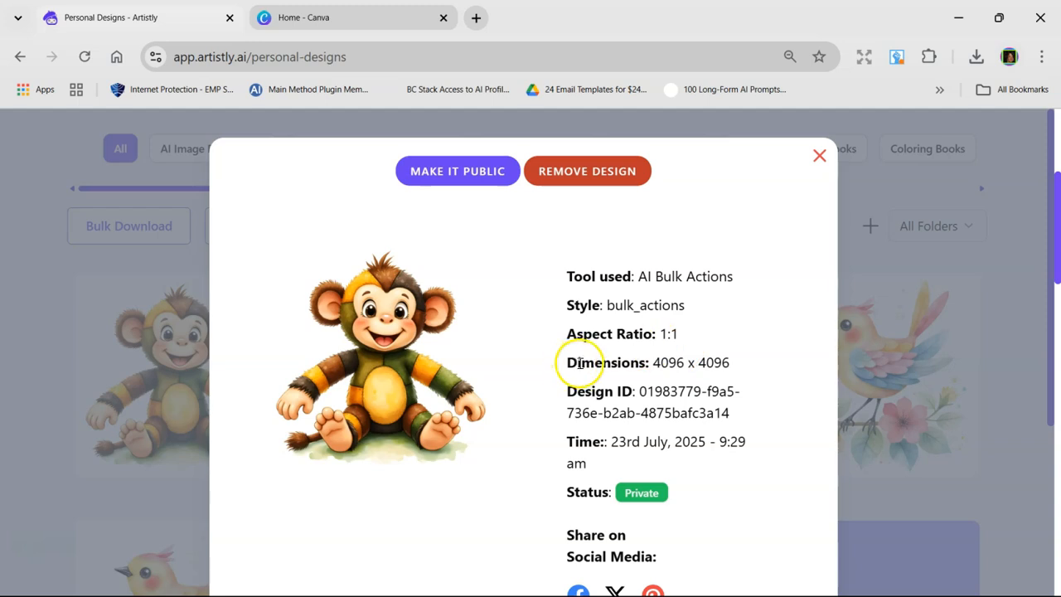
pyautogui.scroll(-4, 572, 360)
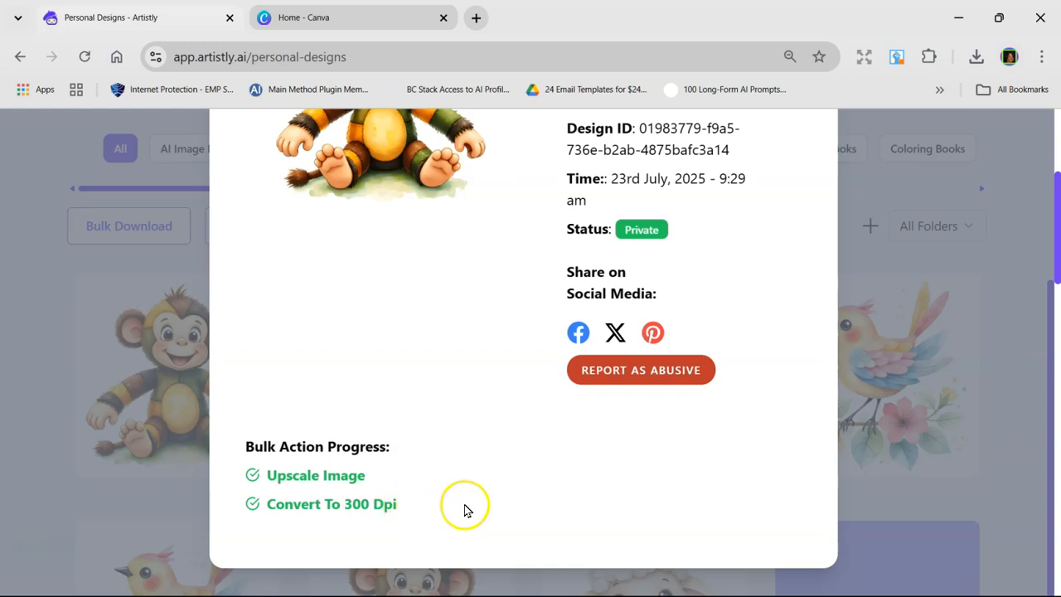
pyautogui.scroll(5, 466, 503)
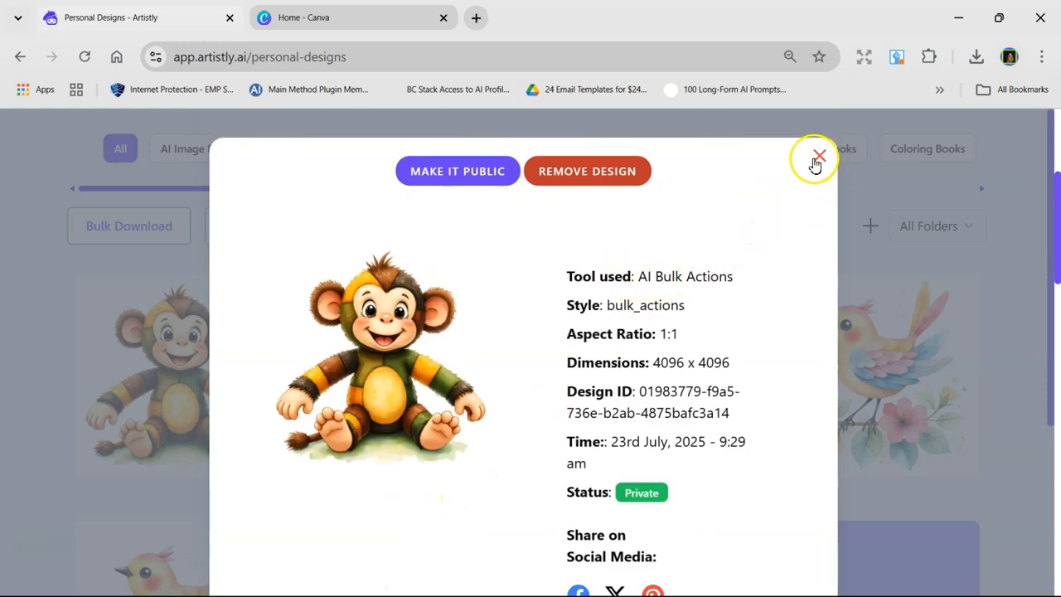
pyautogui.click(816, 159)
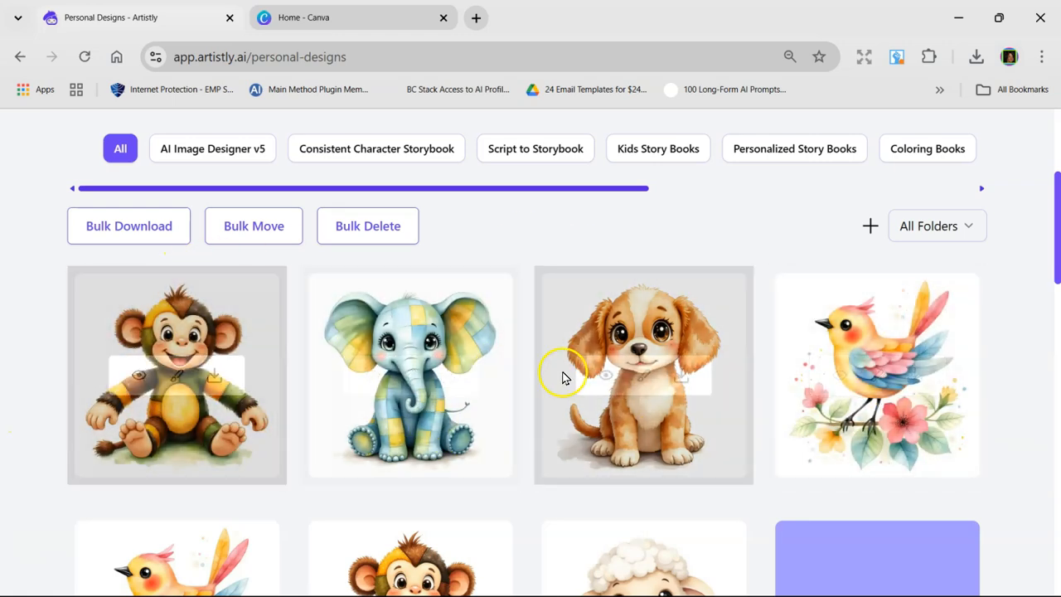
# Step: Bulk download the first row of processed designs, the monkey, elephant, puppy and bird, as a ZIP
pyautogui.click(104, 229)
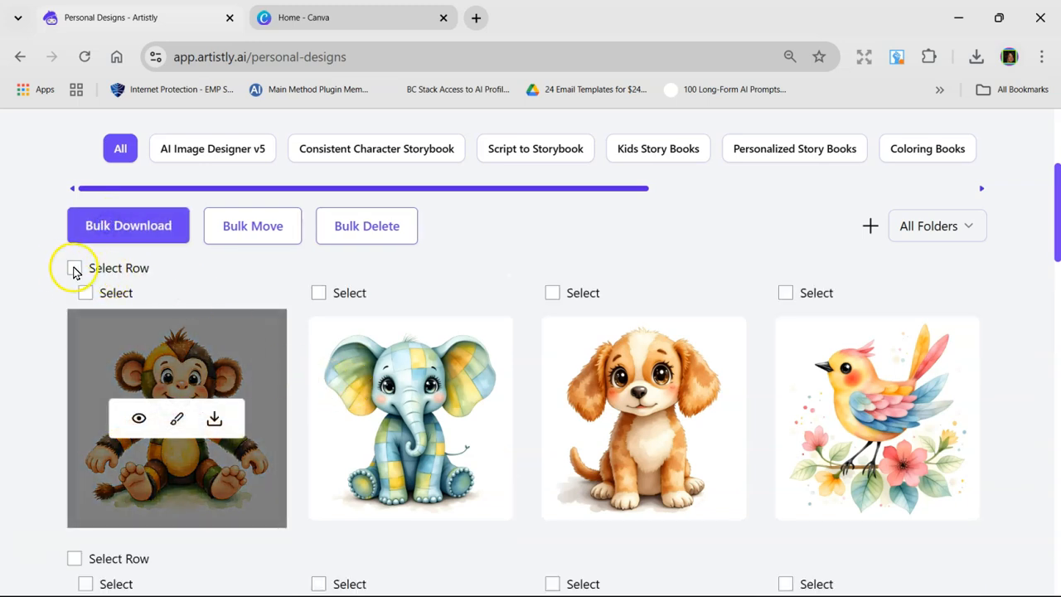
pyautogui.click(74, 268)
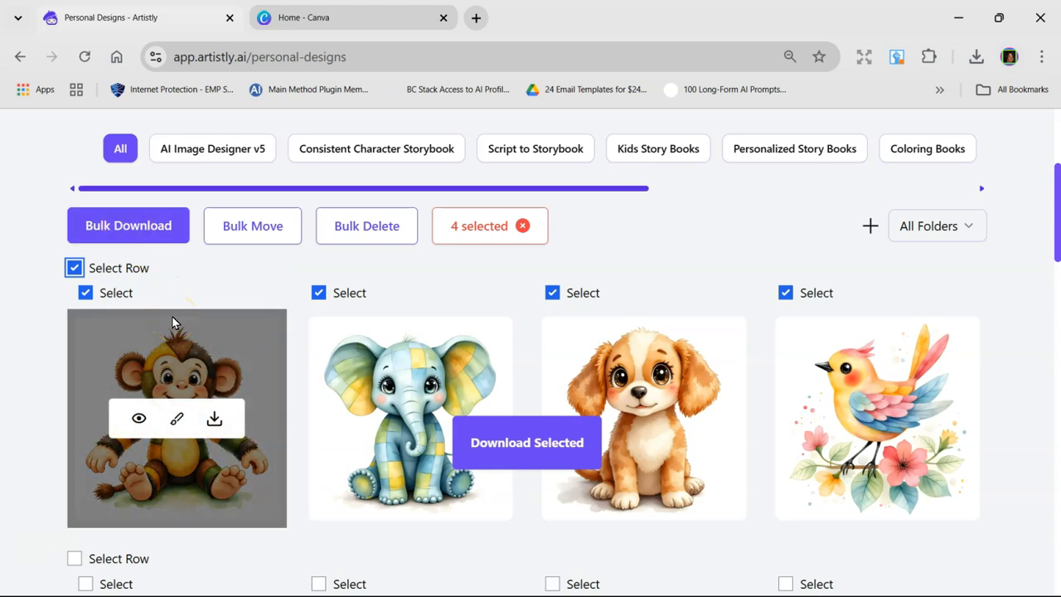
pyautogui.click(139, 232)
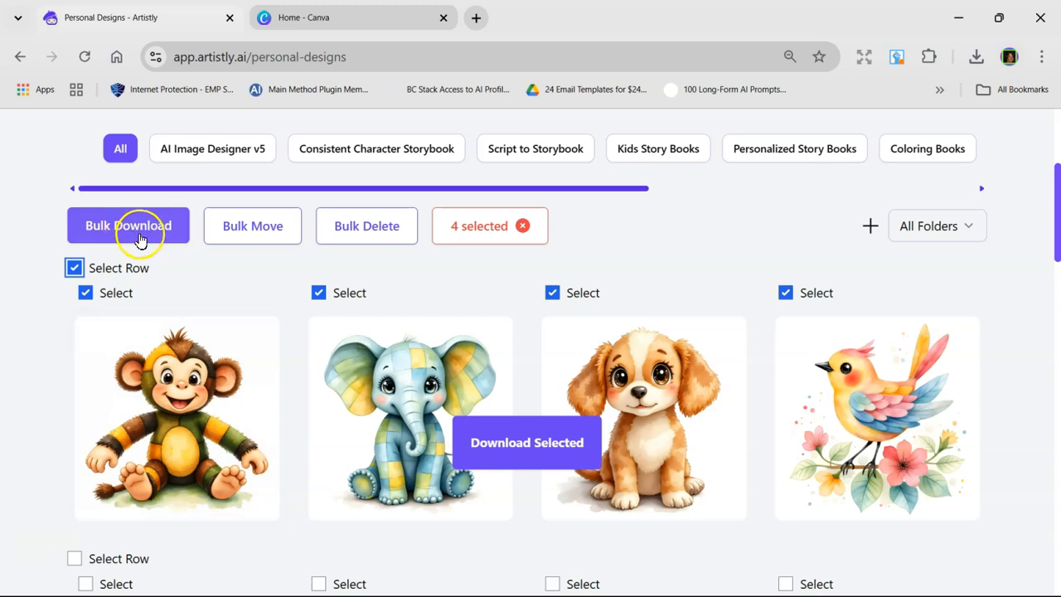
pyautogui.click(544, 439)
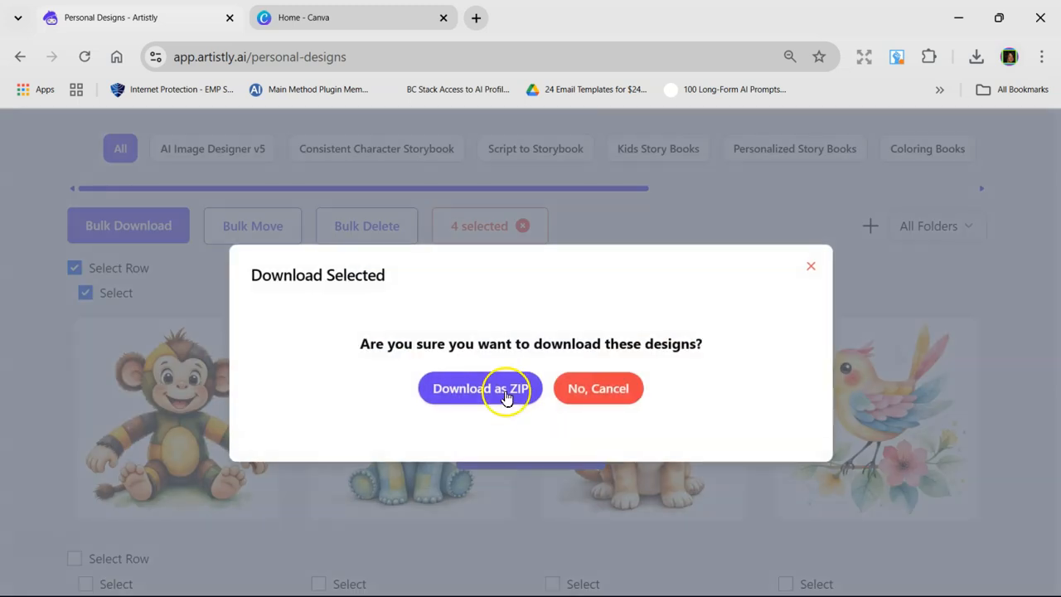
pyautogui.click(464, 388)
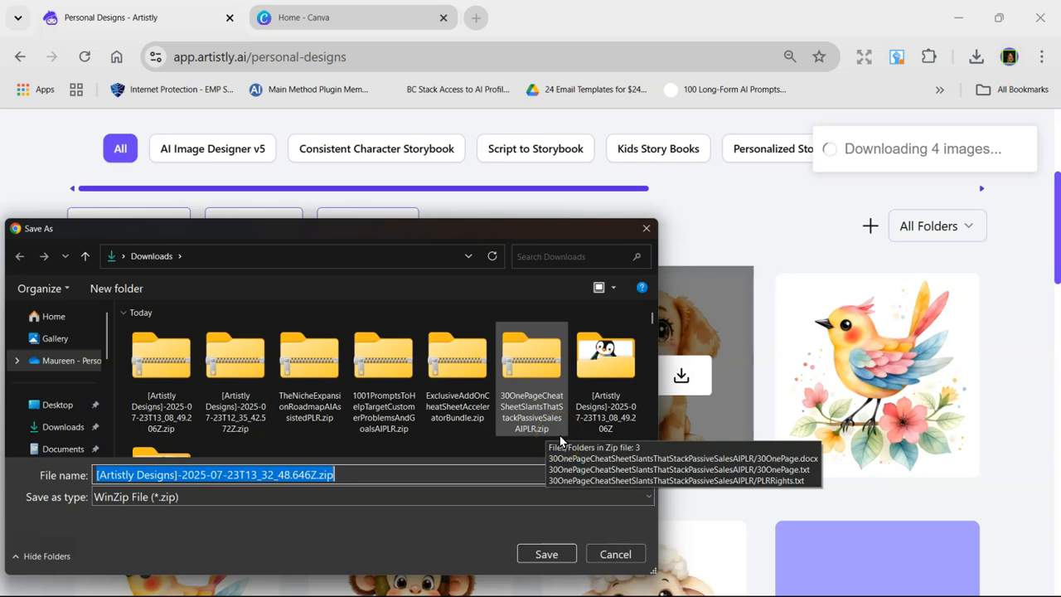
# Step: Save the ZIP file in the Downloads folder as clipart300
pyautogui.write('cl')
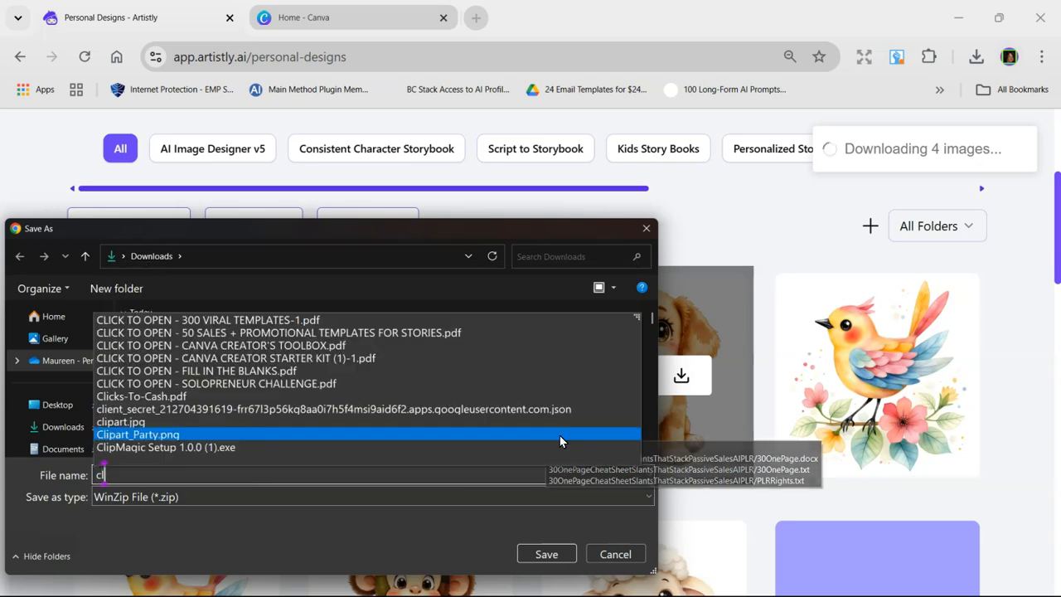
pyautogui.write('ipart300')
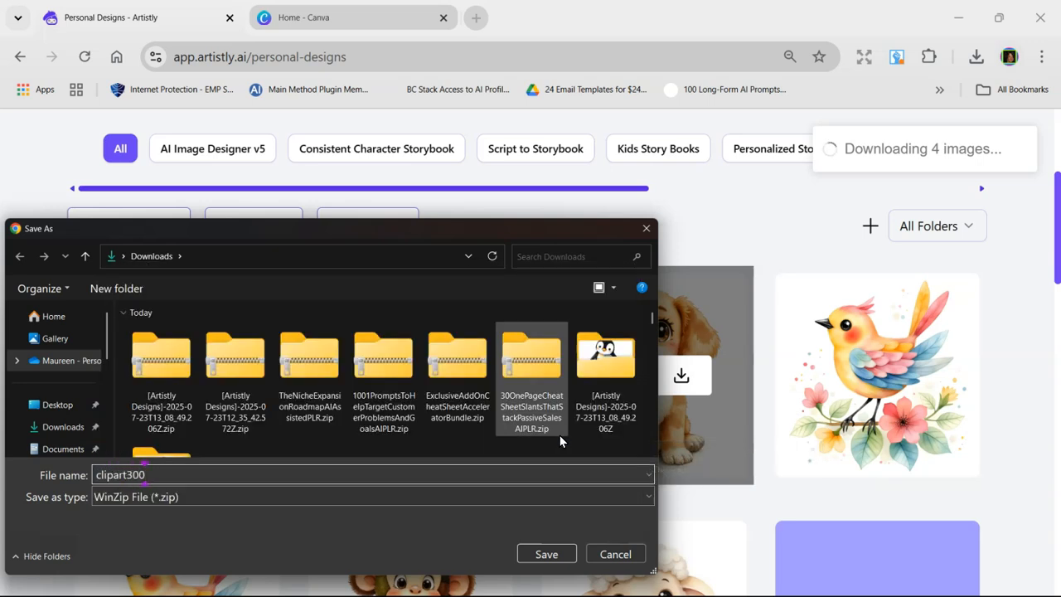
pyautogui.click(543, 554)
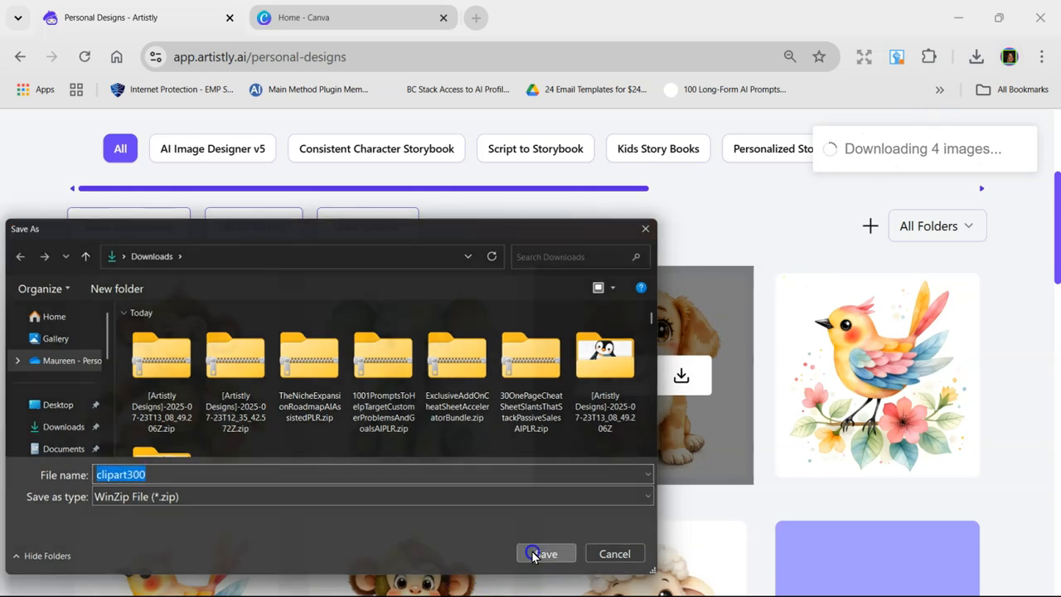
# Step: Extract all files from clipart300.zip in the Downloads folder, and display the extracted images as icons
pyautogui.moveTo(170, 595)
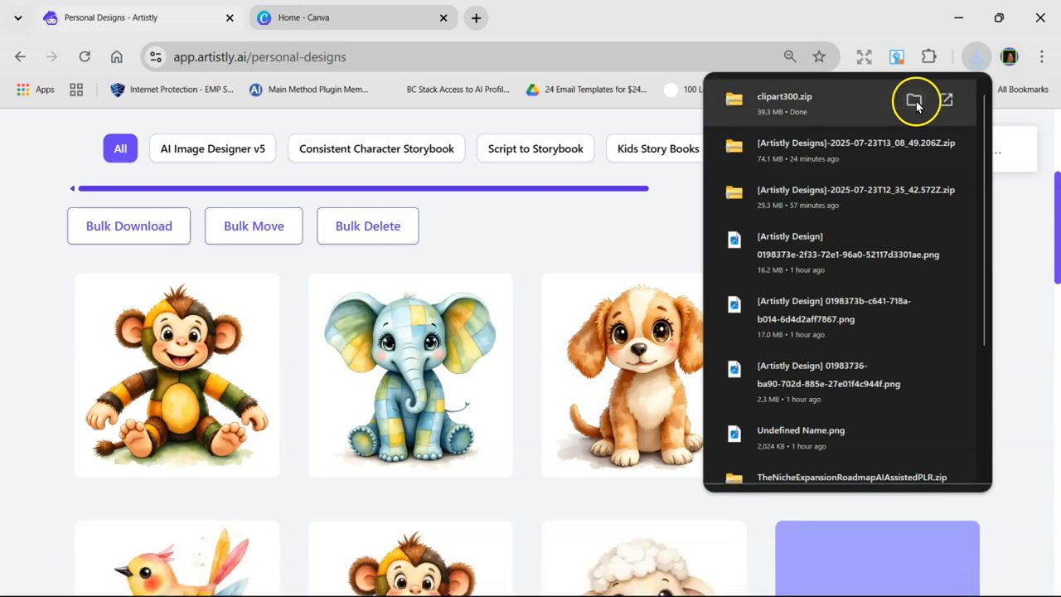
pyautogui.click(917, 101)
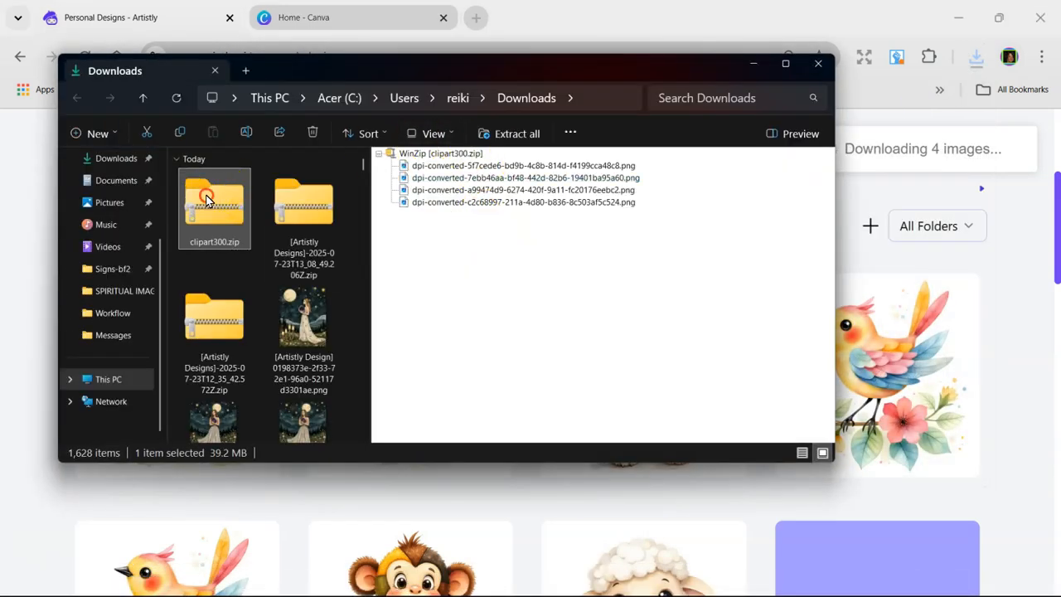
pyautogui.rightClick(206, 197)
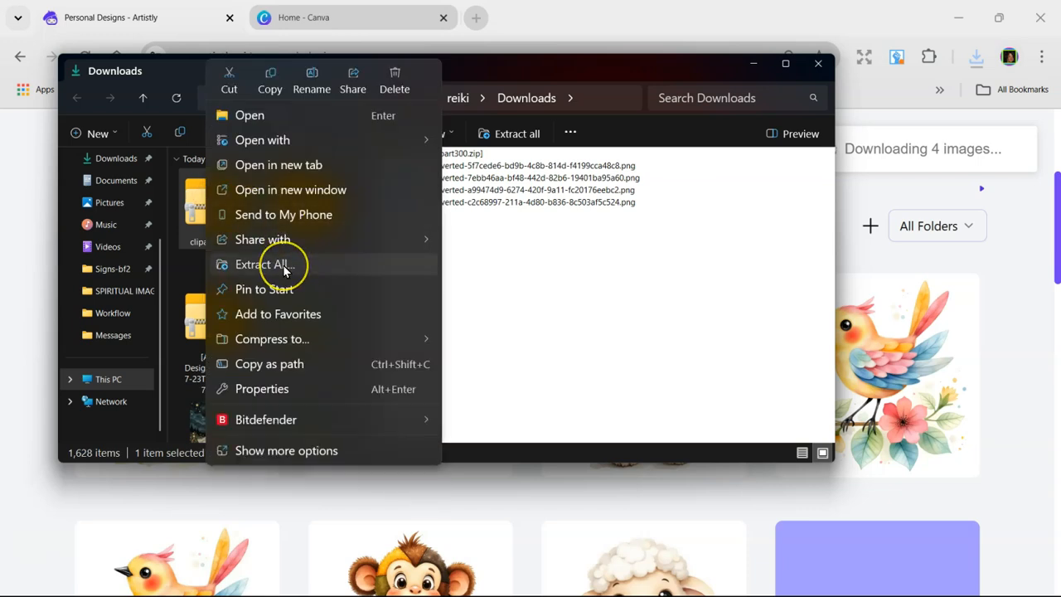
pyautogui.click(282, 264)
pyautogui.click(600, 424)
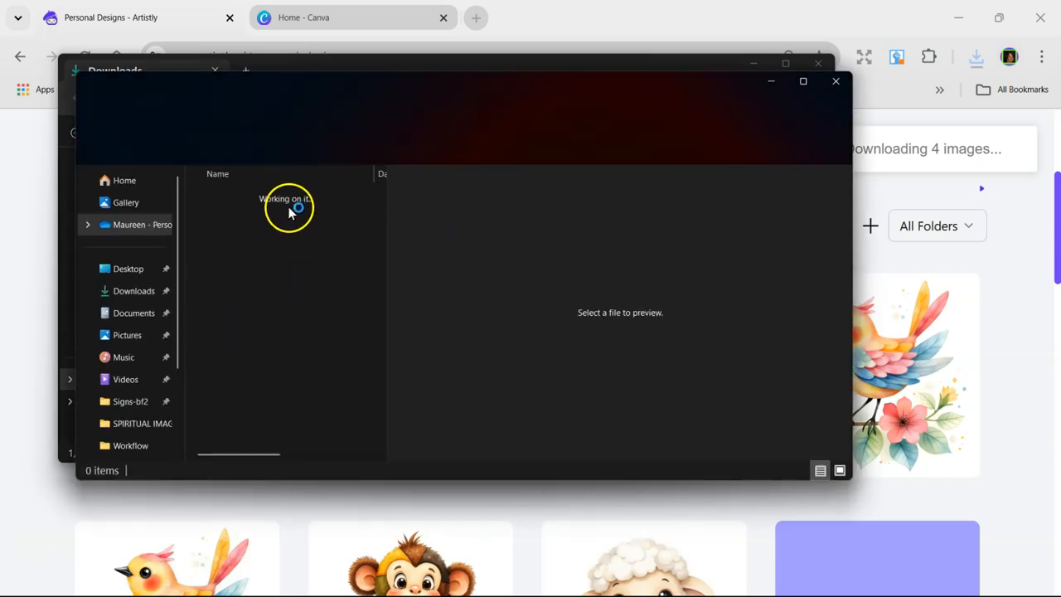
pyautogui.click(450, 153)
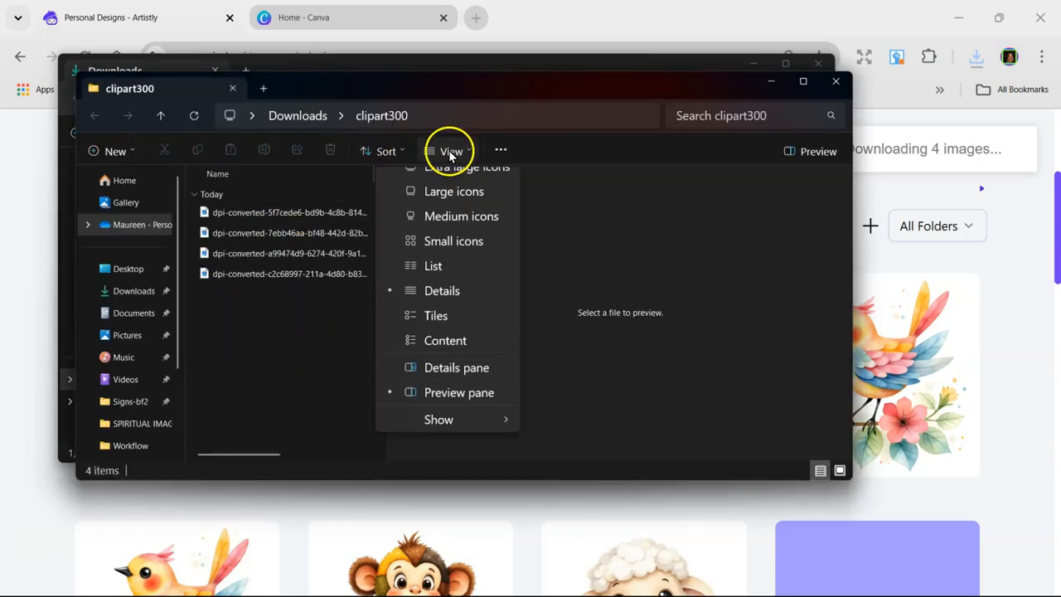
pyautogui.click(450, 207)
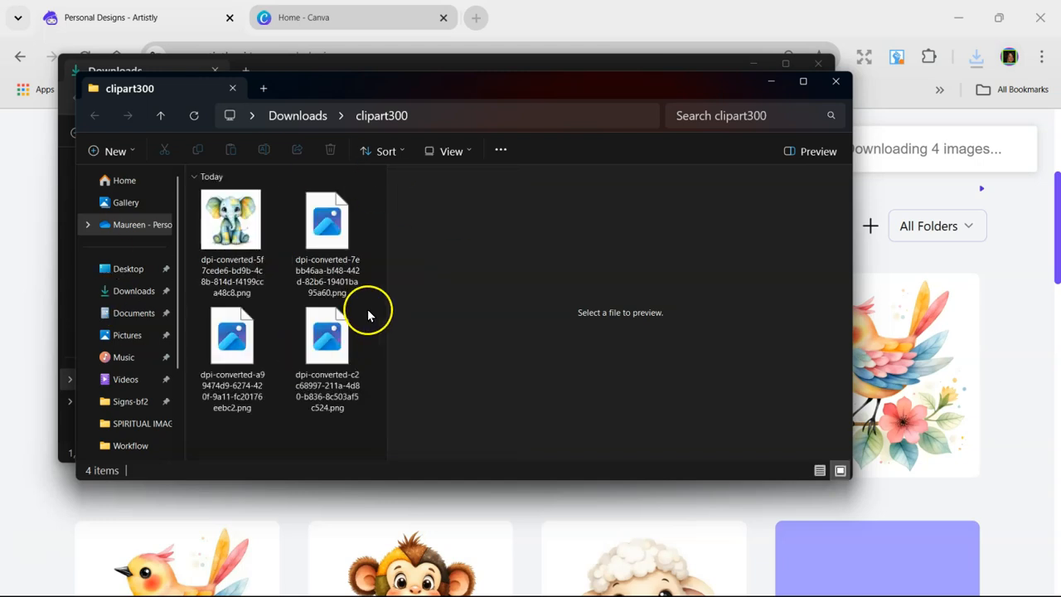
# Step: Open the extracted elephant image in Photoshop
pyautogui.click(242, 225)
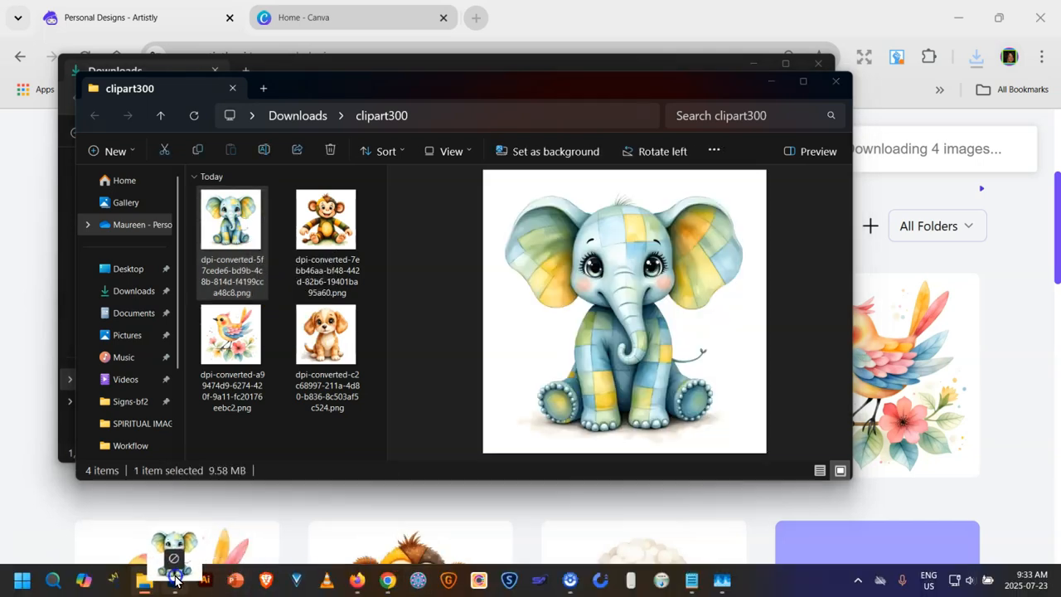
pyautogui.click(175, 580)
pyautogui.moveTo(175, 584); pyautogui.dragTo(611, 15)
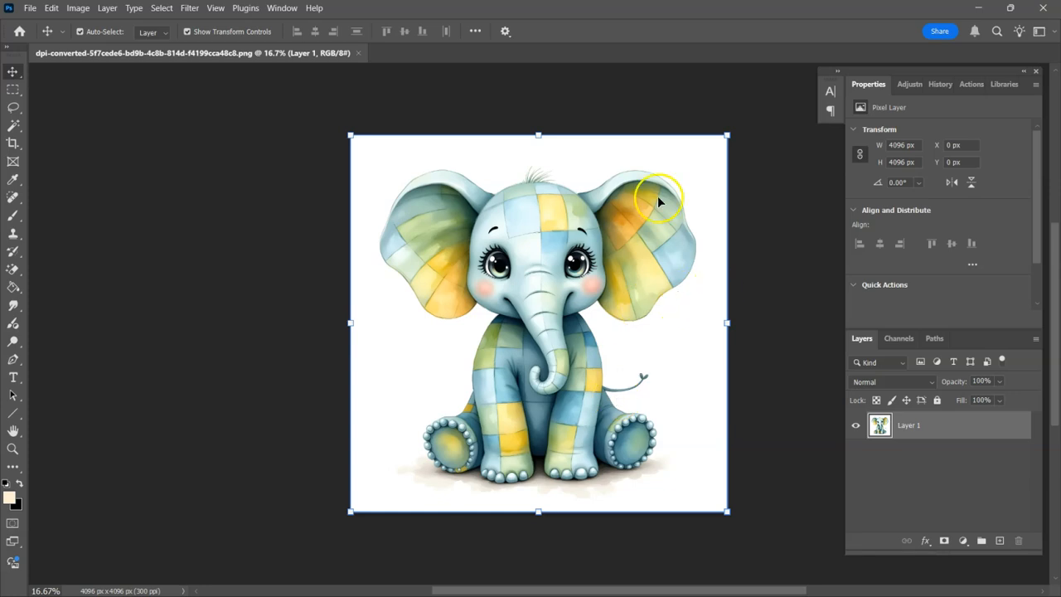
# Step: Inspect the elephant's face at 100% magnification, and fit the whole image back on screen
pyautogui.click(215, 8)
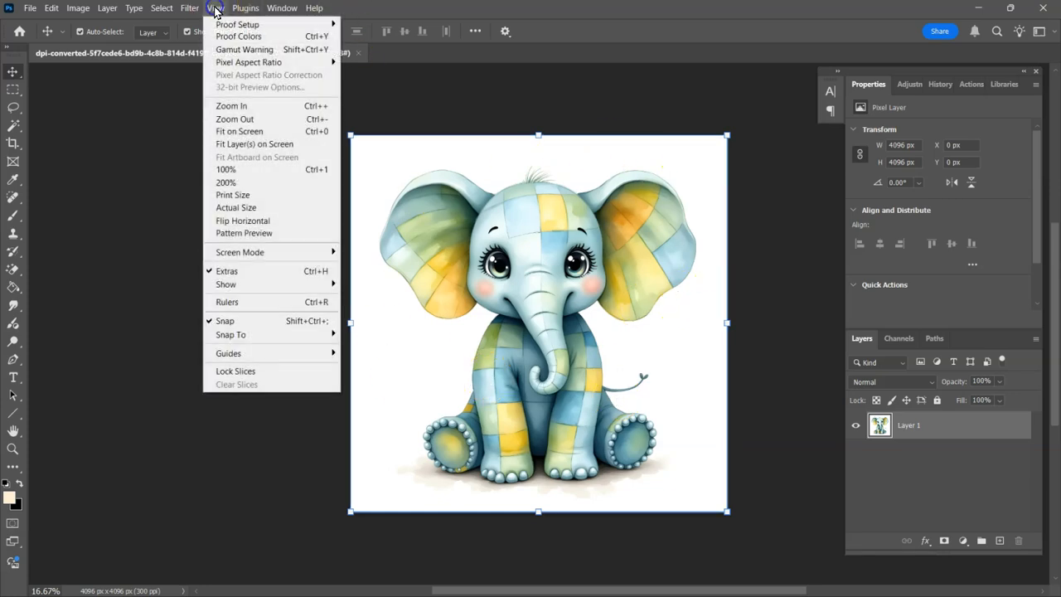
pyautogui.click(265, 170)
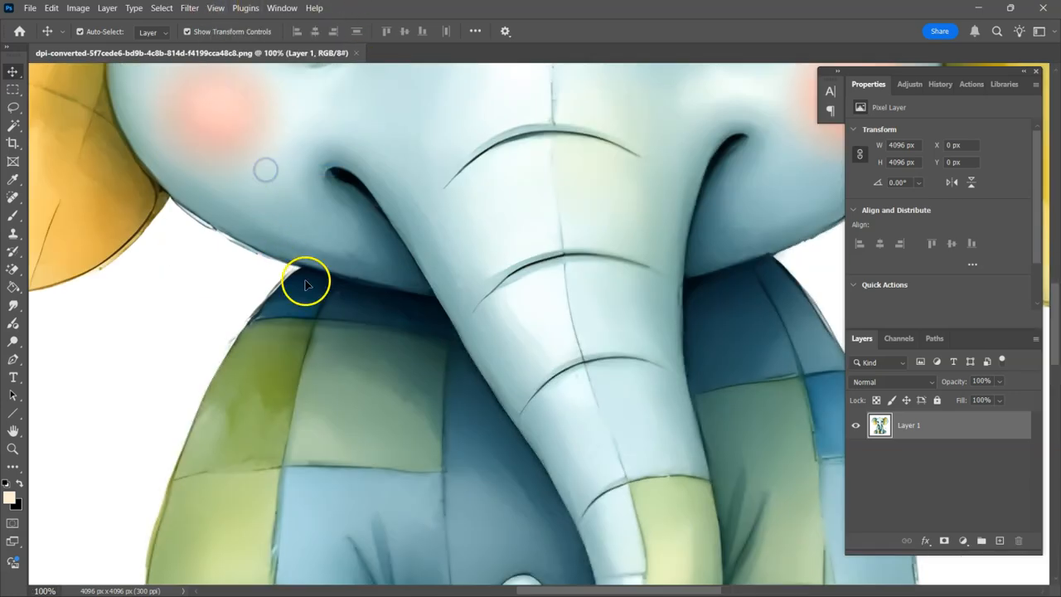
pyautogui.scroll(10, 503, 328)
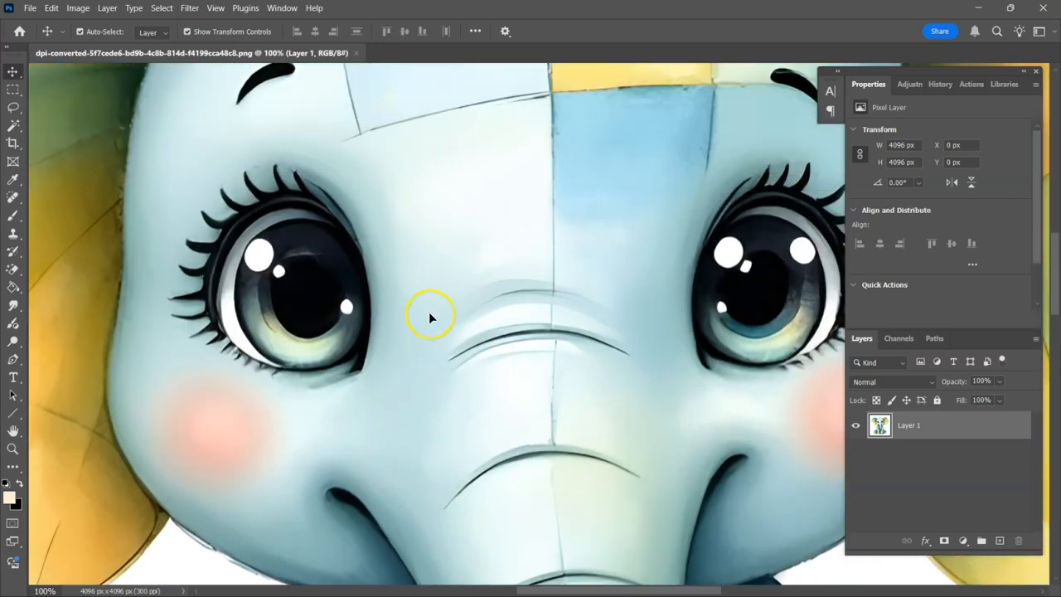
pyautogui.scroll(5, 433, 326)
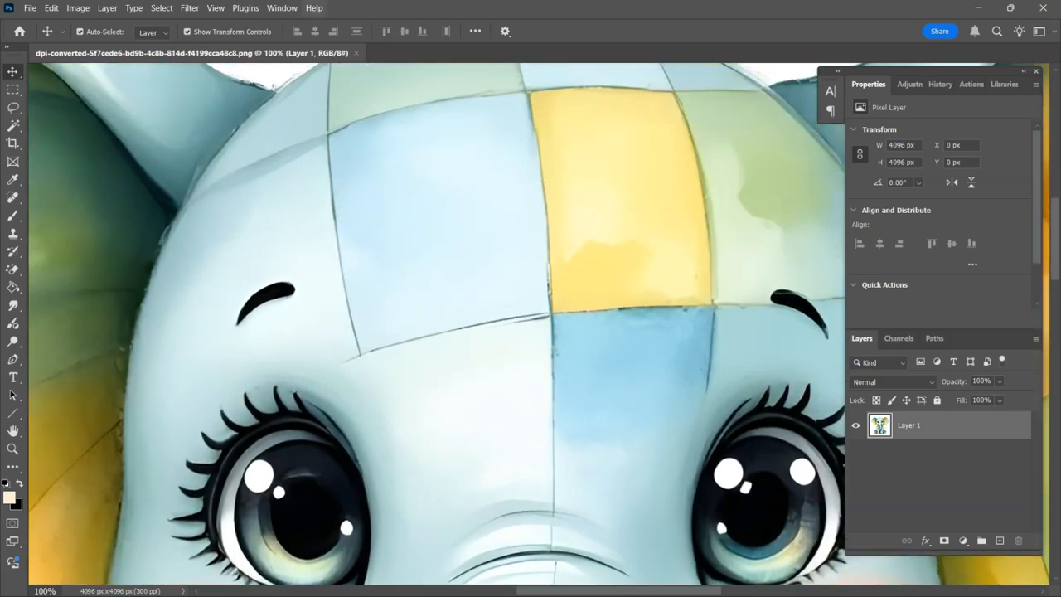
pyautogui.click(205, 11)
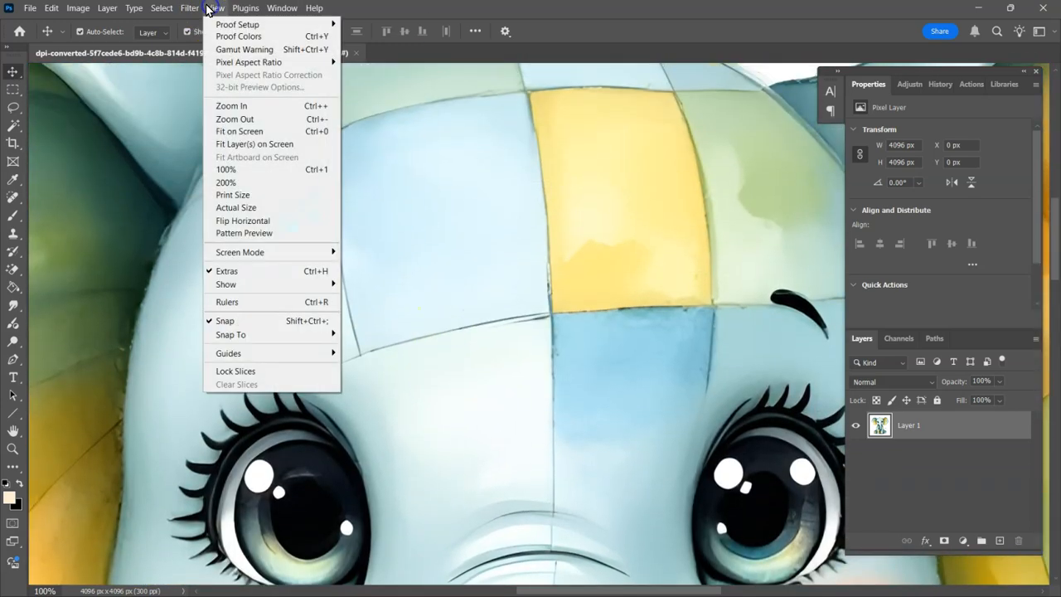
pyautogui.click(239, 131)
# Step: Check the elephant image's pixel dimensions and resolution in the Image Size settings, and close the image without changing it
pyautogui.click(72, 8)
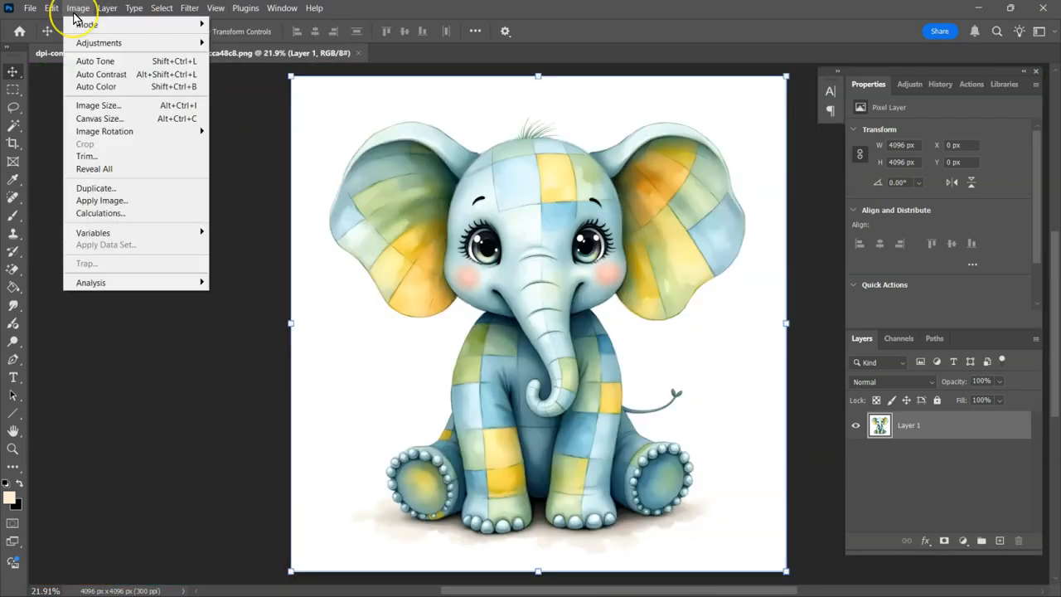
pyautogui.click(97, 106)
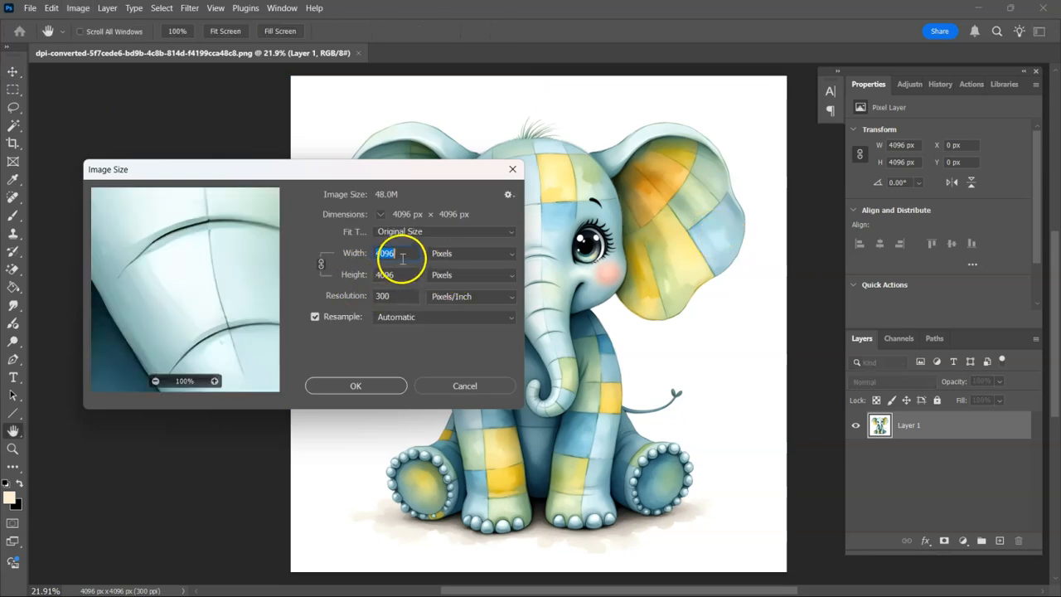
pyautogui.click(460, 383)
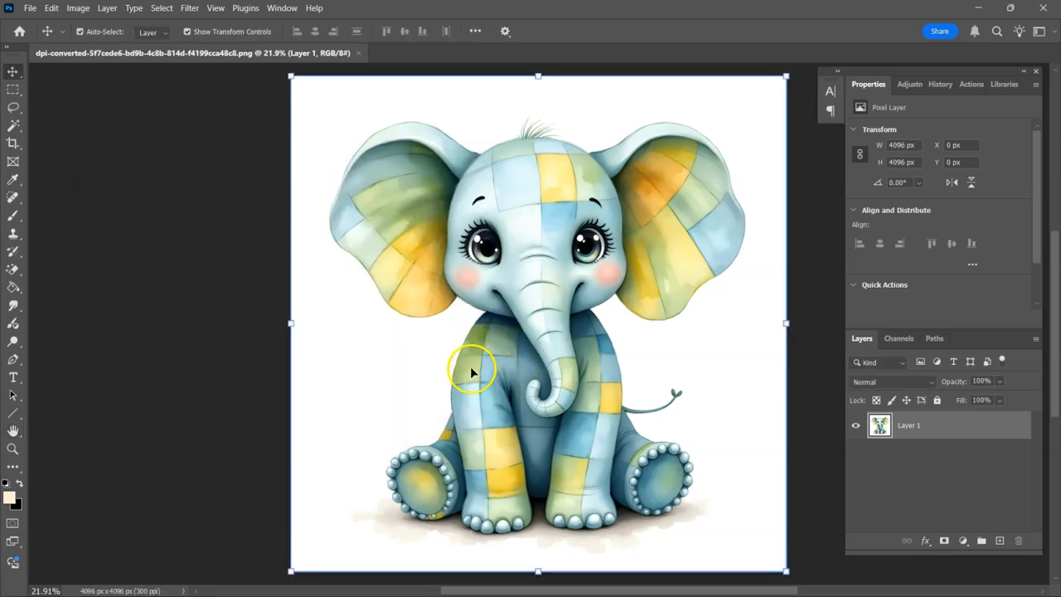
pyautogui.click(358, 53)
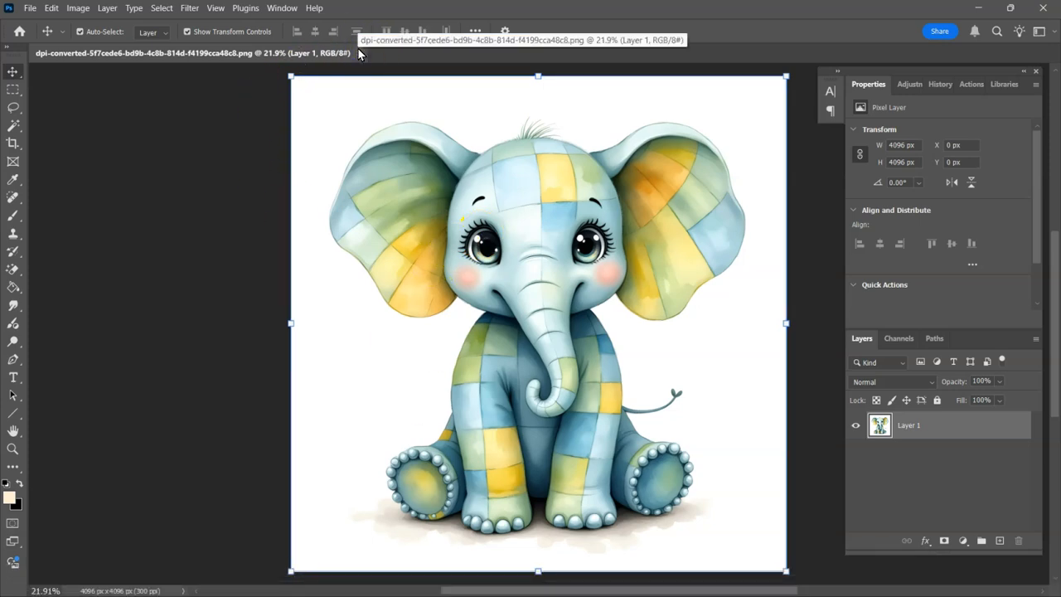
pyautogui.click(358, 52)
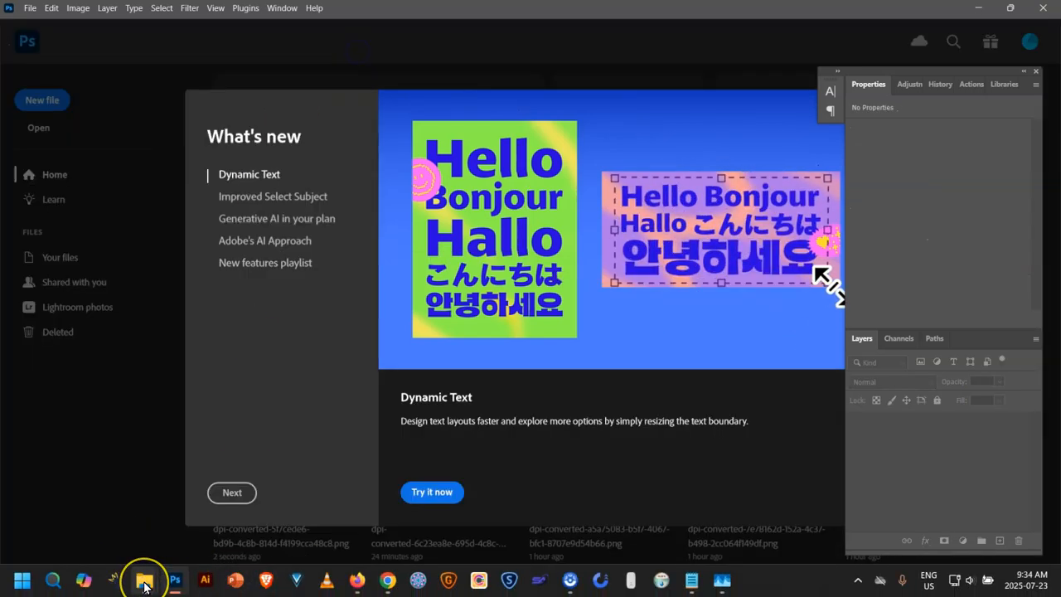
# Step: Switch to the clipart300 folder in File Explorer and select all four animal images
pyautogui.moveTo(144, 582)
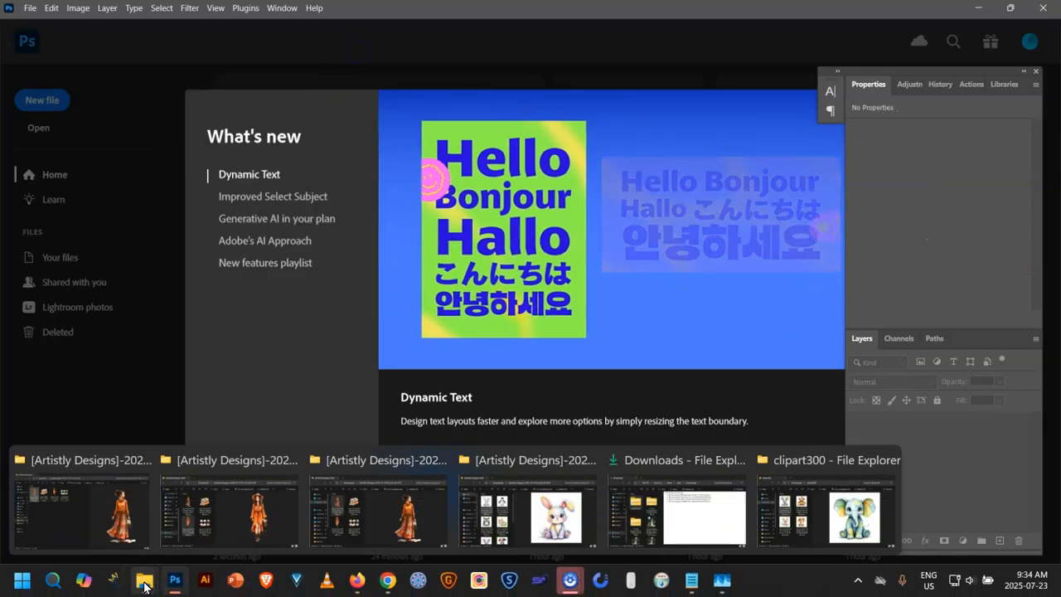
pyautogui.click(845, 518)
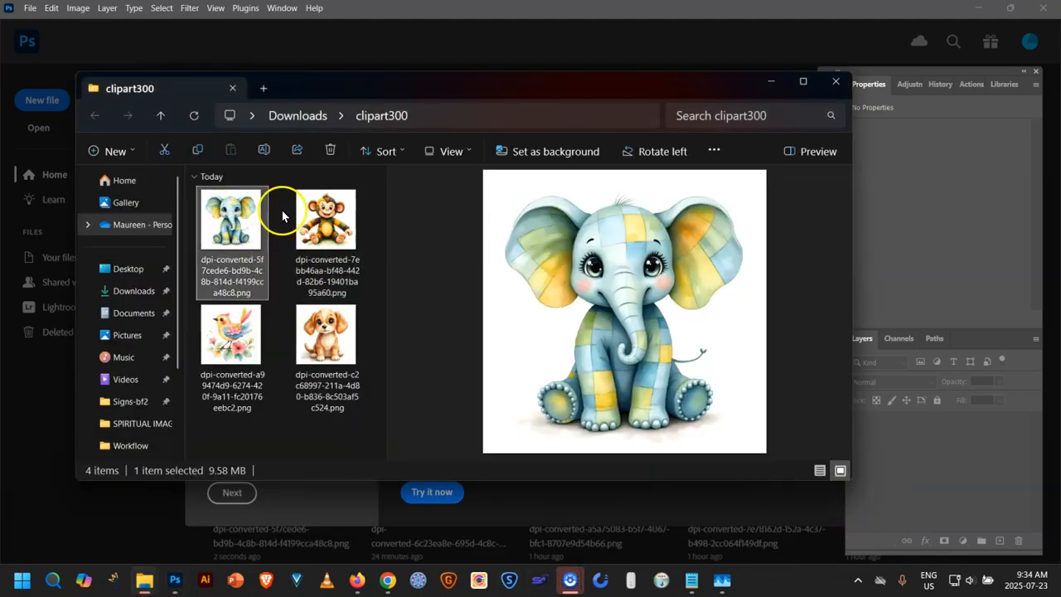
pyautogui.keyDown('shift'); pyautogui.click(317, 334); pyautogui.keyUp('shift')
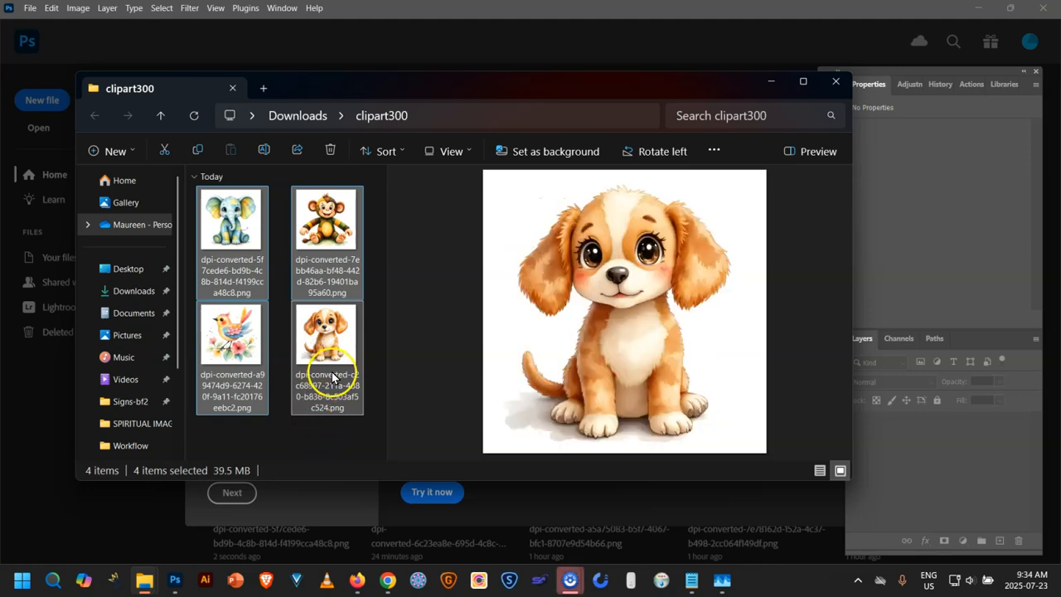
# Step: In the [Artistly Designs]-2025-07-23T12_35_42.572Z folder, examine the previews of the four clip art images for leftover background around the subjects
pyautogui.moveTo(146, 580)
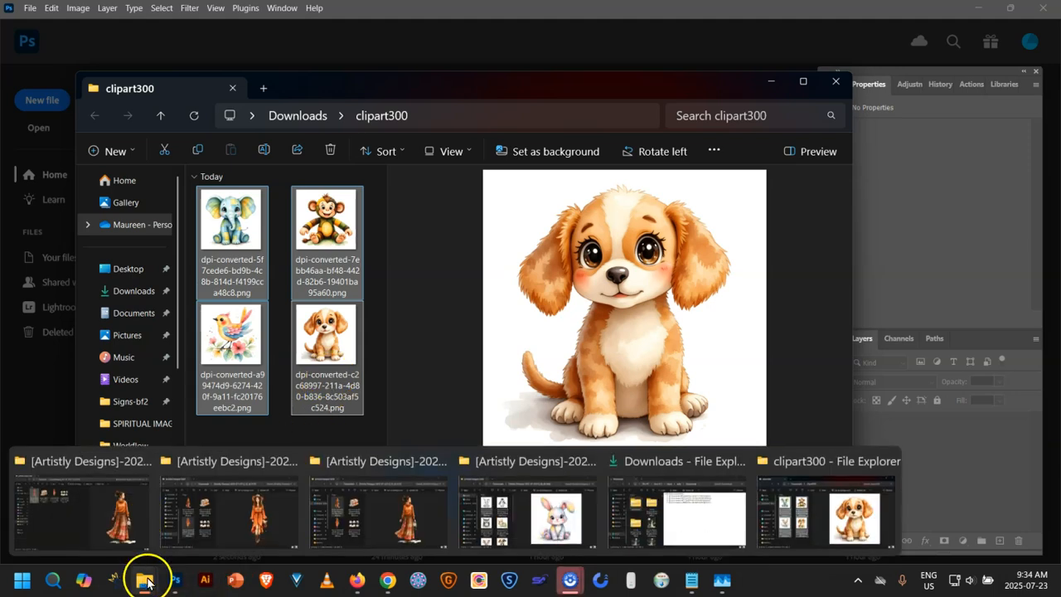
pyautogui.click(103, 523)
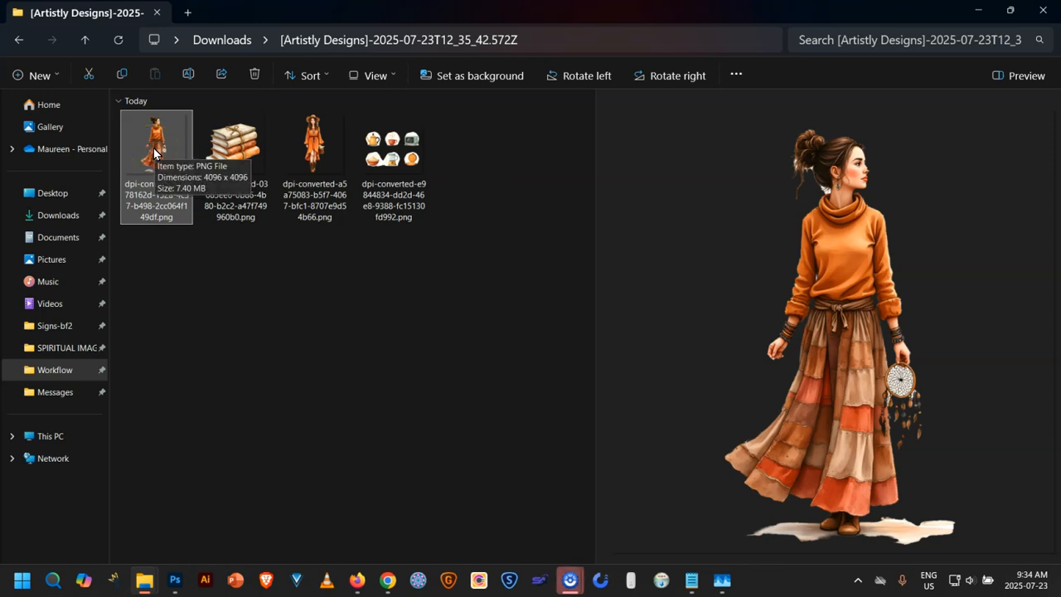
pyautogui.click(236, 148)
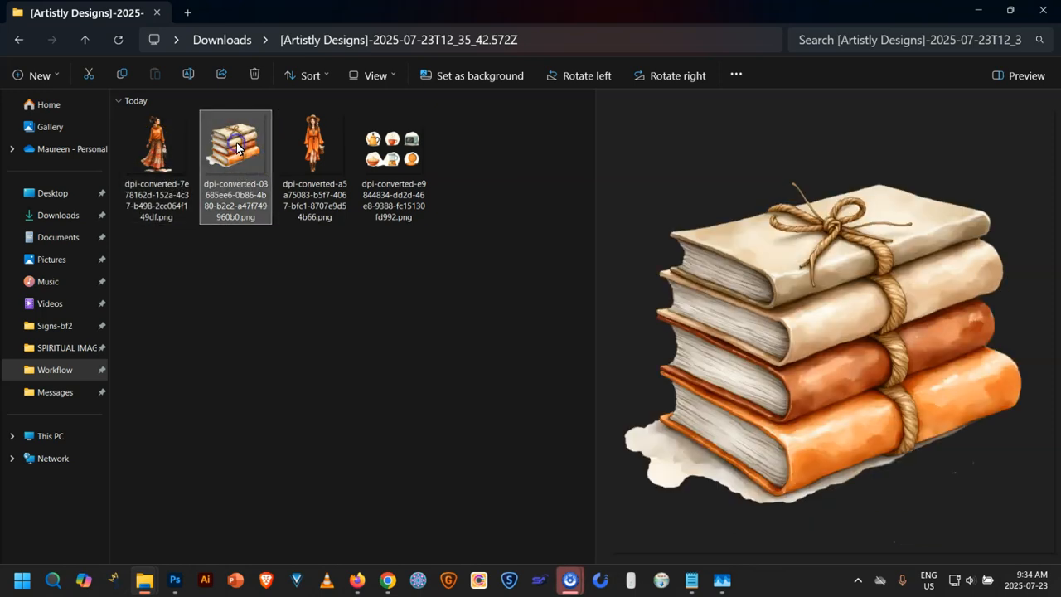
pyautogui.keyDown('ctrl'); pyautogui.click(321, 144); pyautogui.keyUp('ctrl')
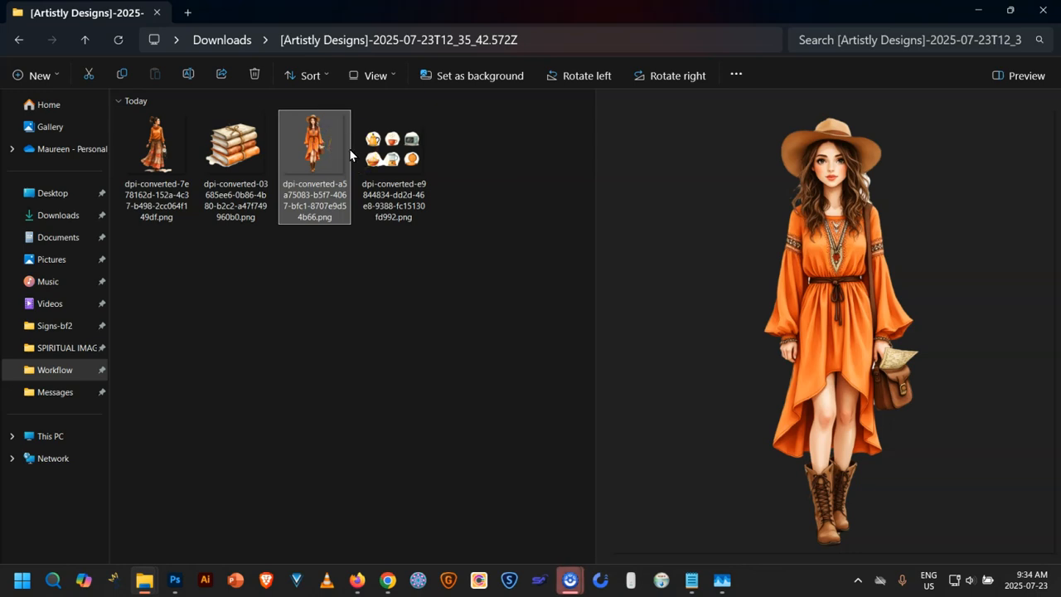
pyautogui.click(393, 156)
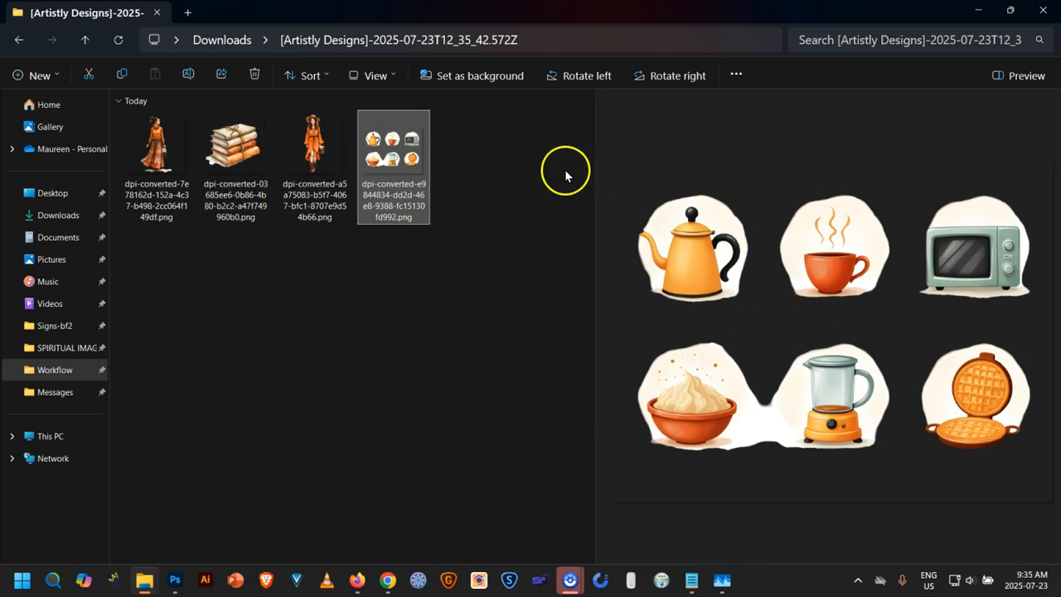
pyautogui.click(318, 131)
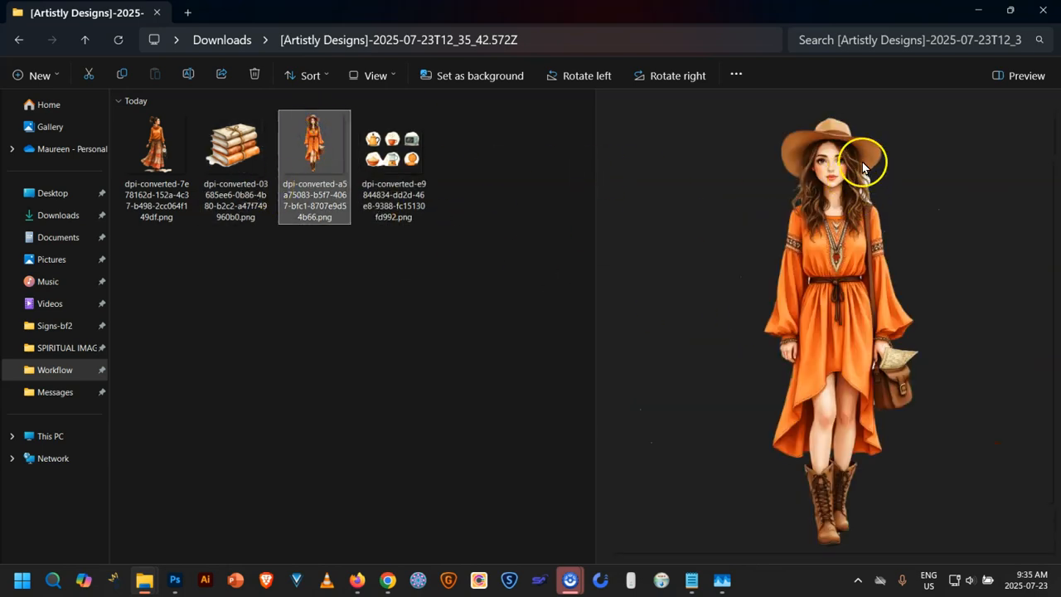
pyautogui.click(235, 149)
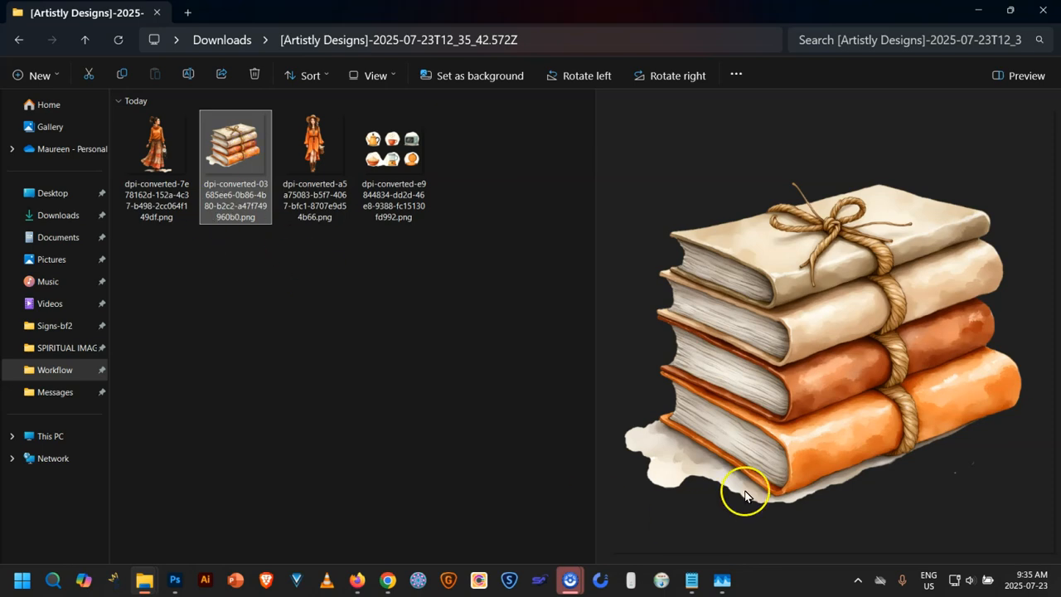
pyautogui.click(150, 171)
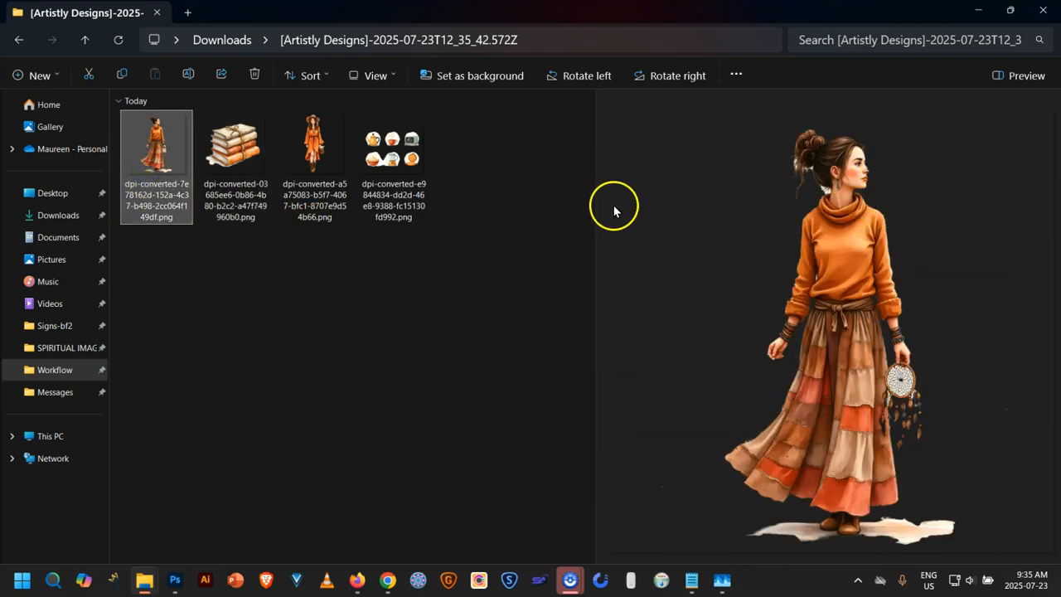
# Step: Open the image of the woman in the patchwork skirt in Photoshop and view it at 100% magnification
pyautogui.click(166, 173)
pyautogui.moveTo(166, 174); pyautogui.dragTo(449, 10)
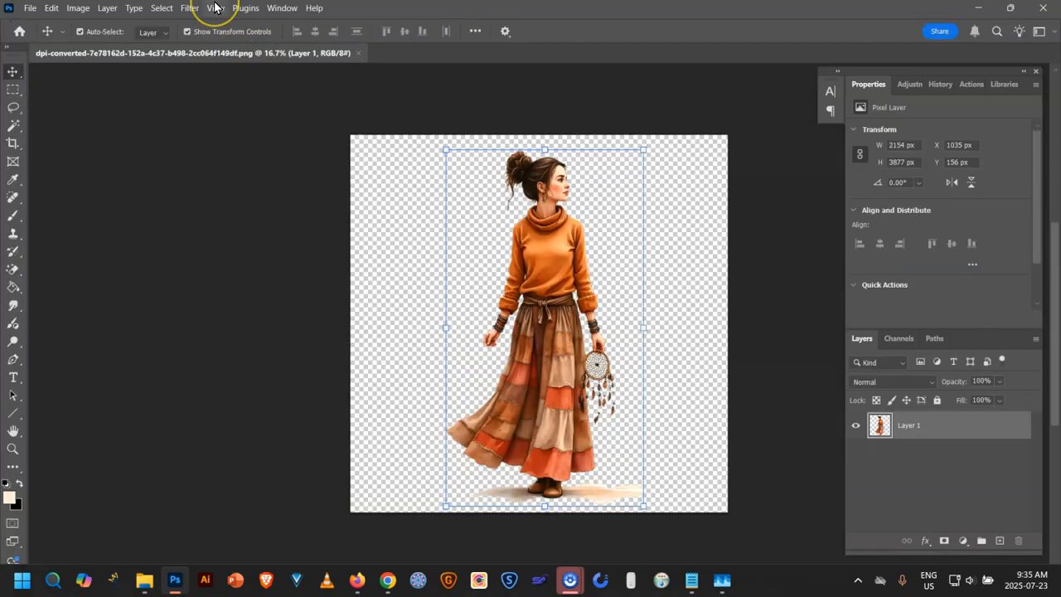
pyautogui.click(215, 7)
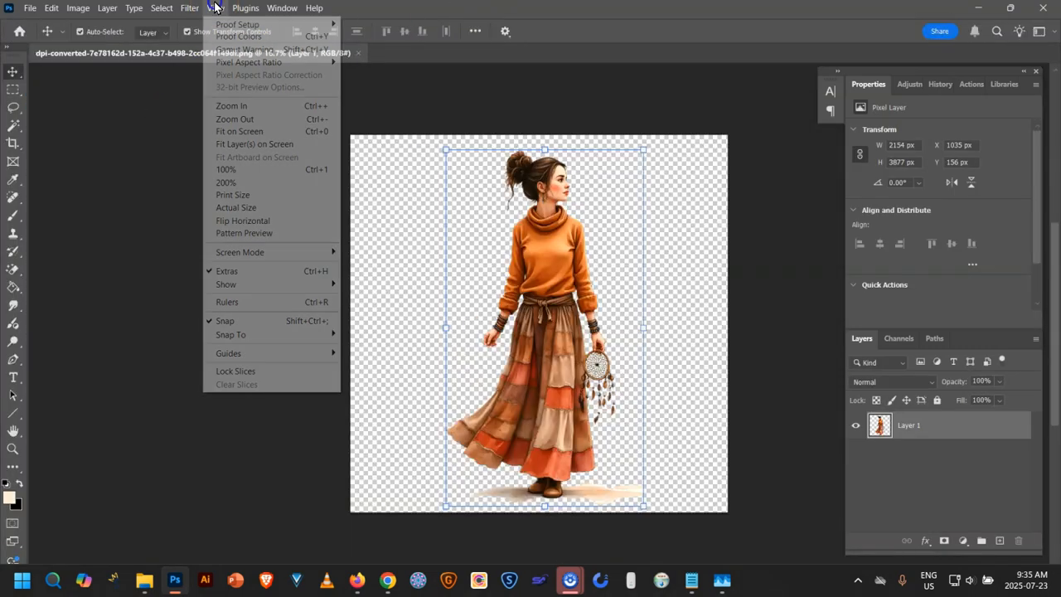
pyautogui.click(261, 165)
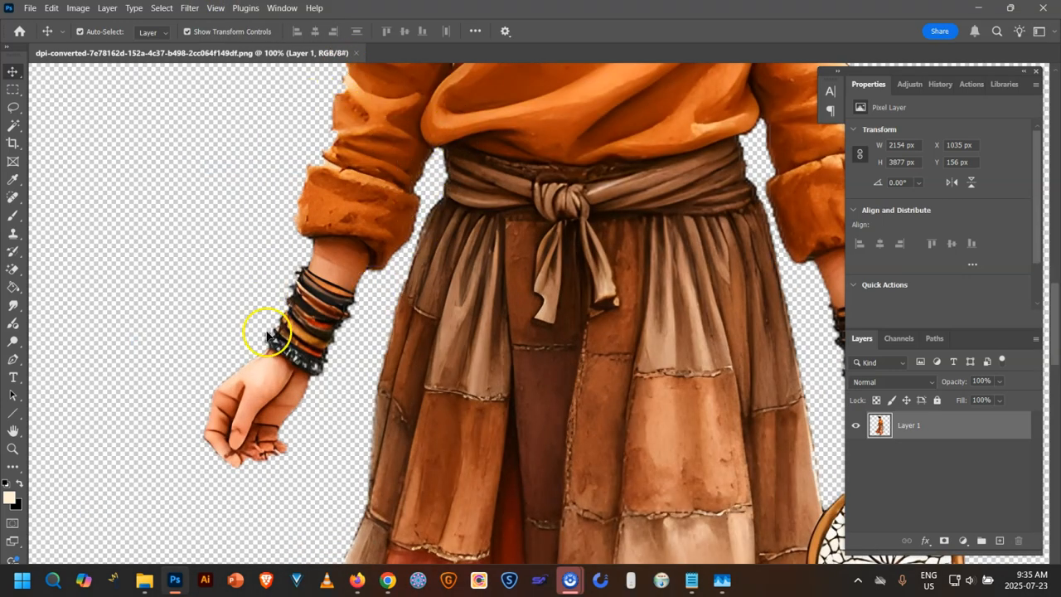
# Step: Inspect the woman's sweater and cutout edges at full size, and close the image
pyautogui.scroll(8, 621, 329)
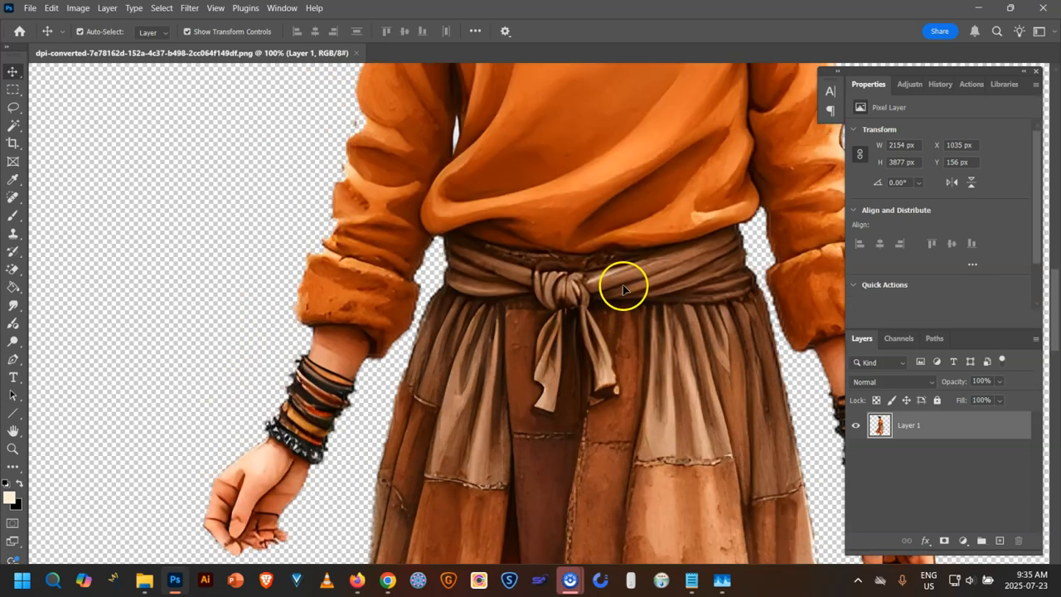
pyautogui.scroll(2, 489, 182)
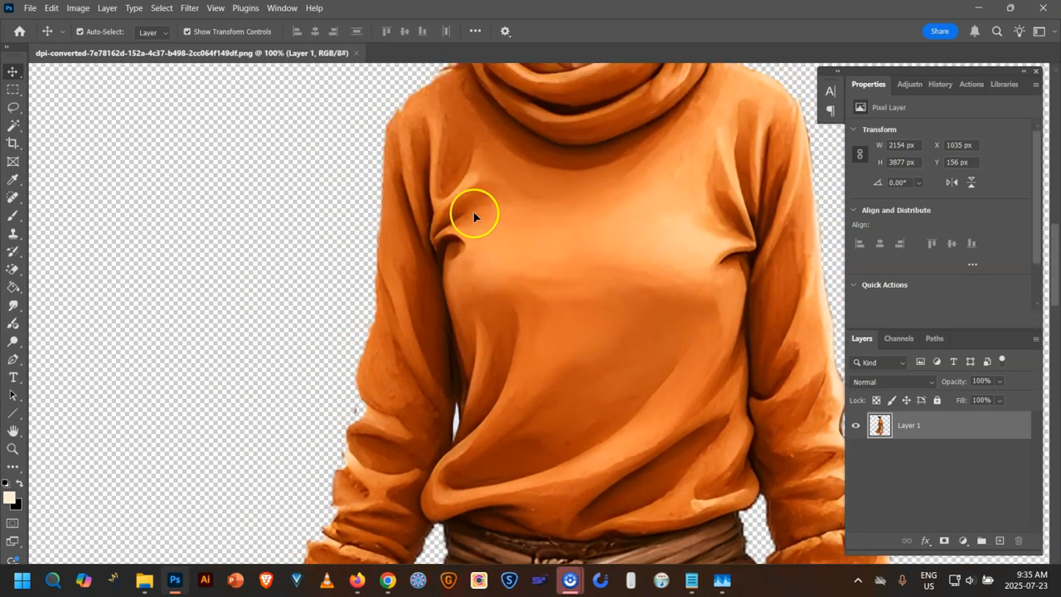
pyautogui.click(354, 52)
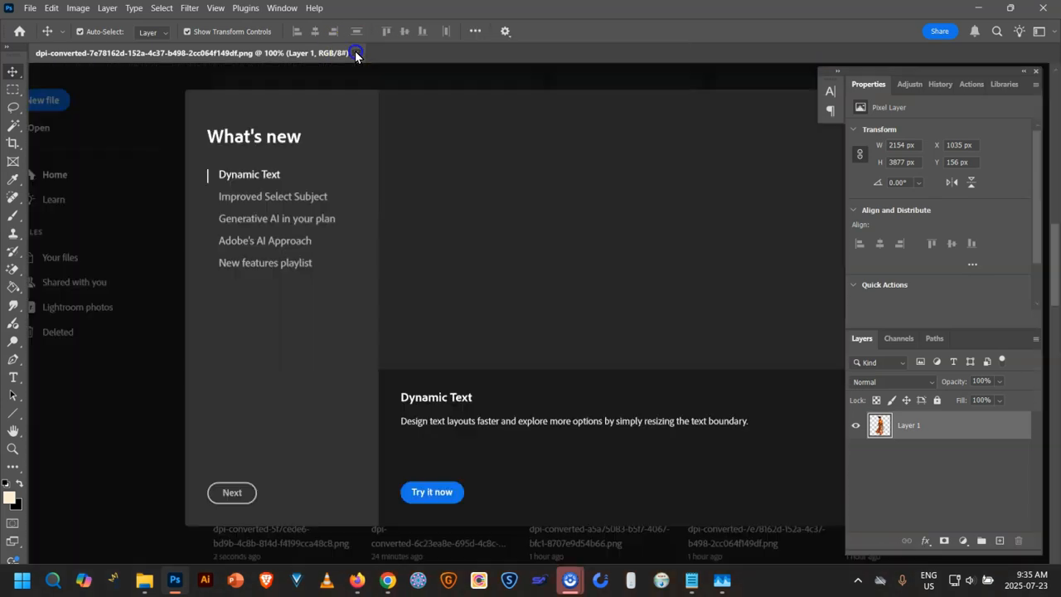
# Step: Switch to Canva in Chrome and upload the four selected images from the clipart300 folder
pyautogui.moveTo(385, 581)
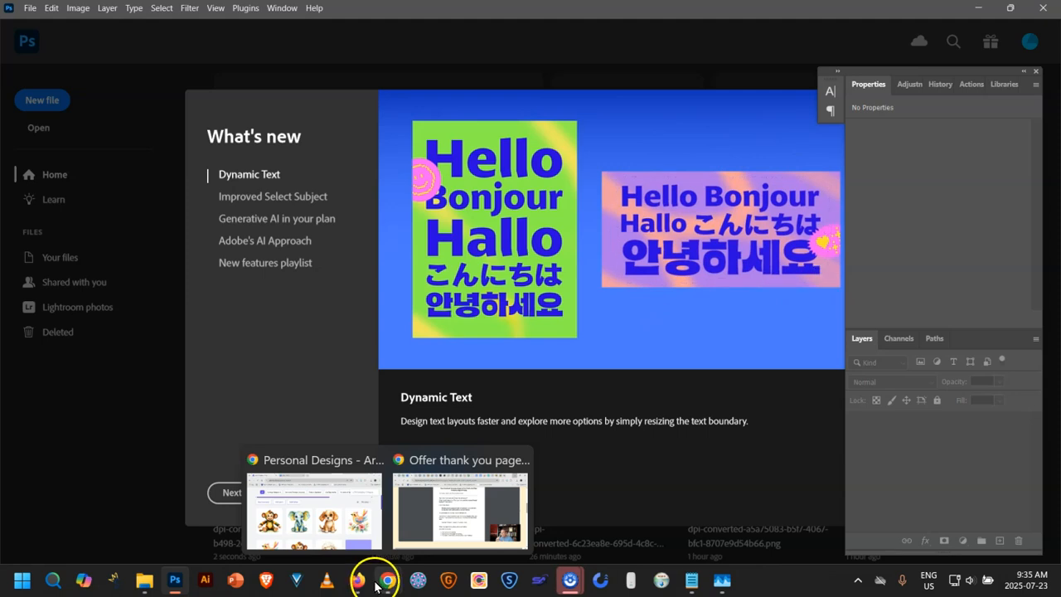
pyautogui.click(359, 503)
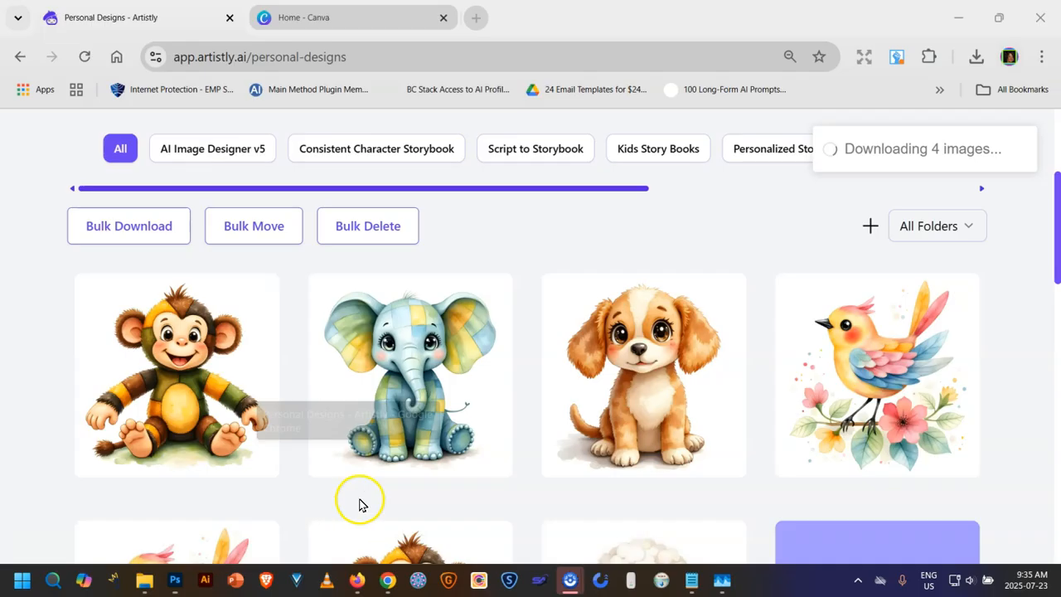
pyautogui.click(331, 18)
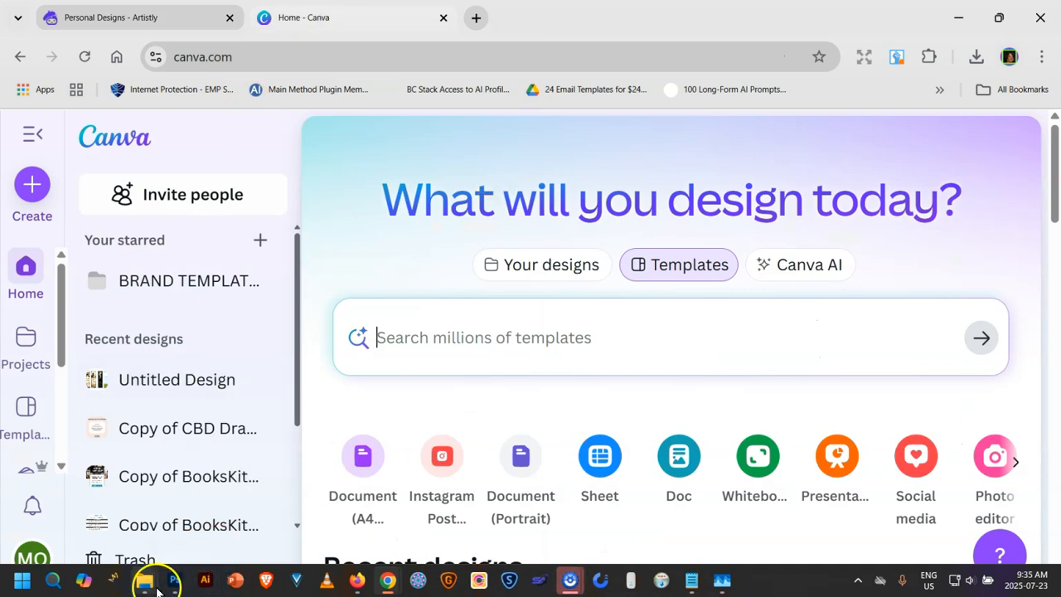
pyautogui.moveTo(145, 582)
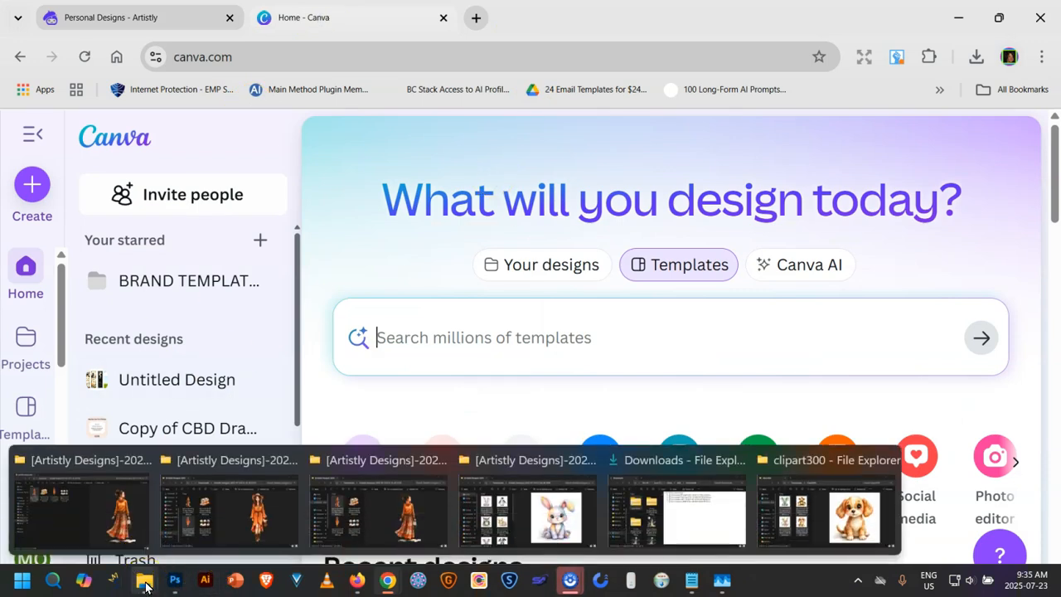
pyautogui.click(839, 513)
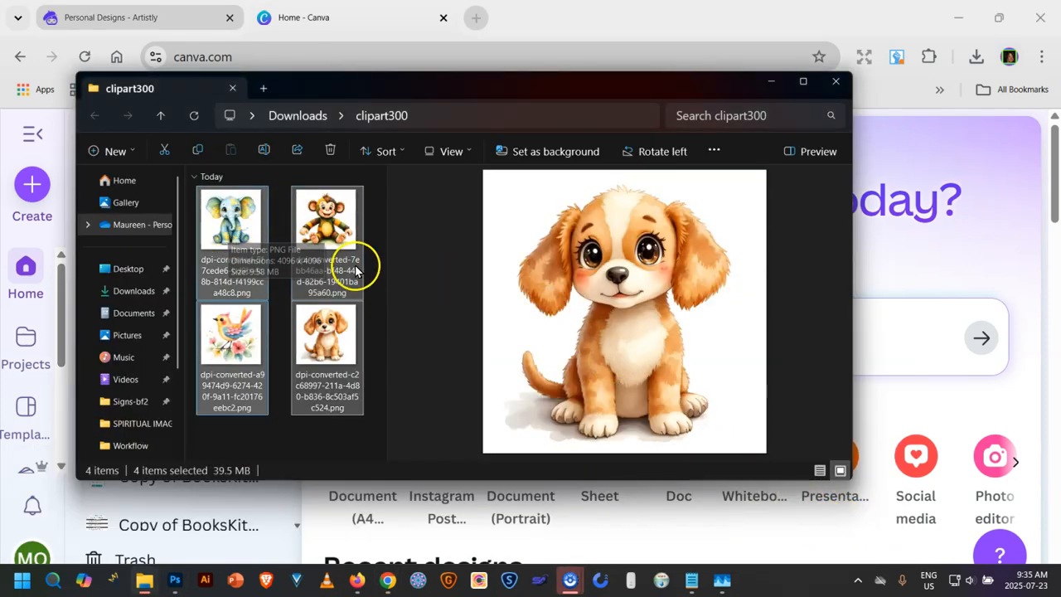
pyautogui.moveTo(311, 222); pyautogui.dragTo(899, 435)
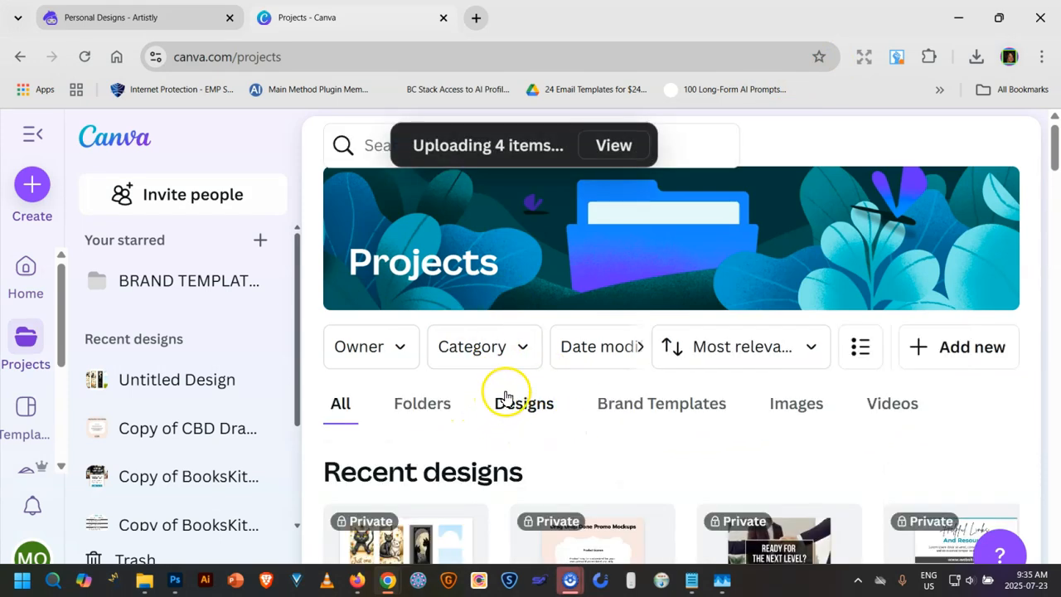
# Step: Show only images in the Canva projects, and open the uploaded monkey image in the photo editor
pyautogui.click(793, 403)
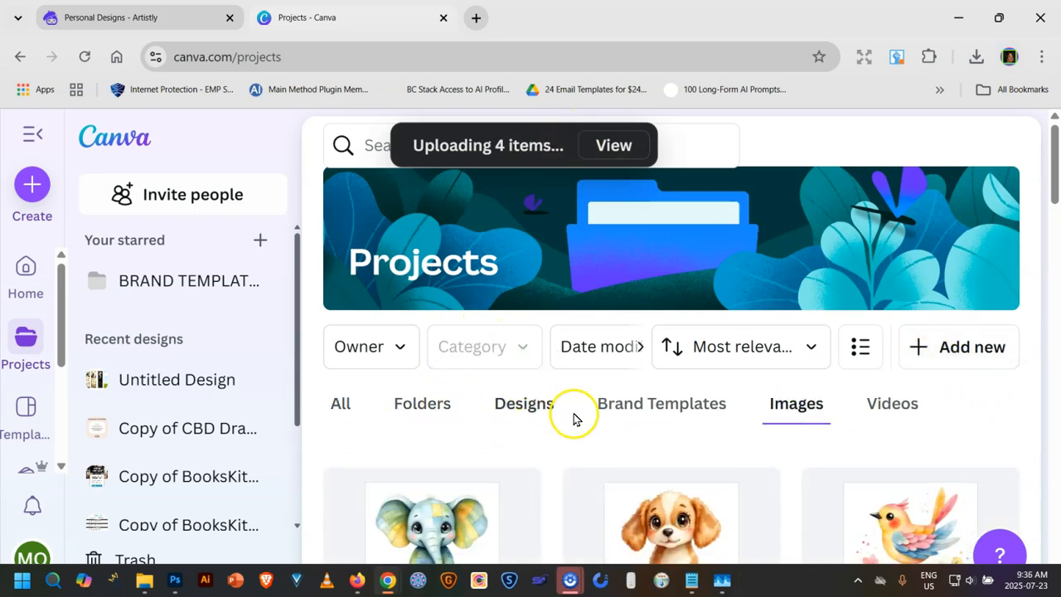
pyautogui.scroll(-4, 568, 444)
pyautogui.scroll(2, 568, 439)
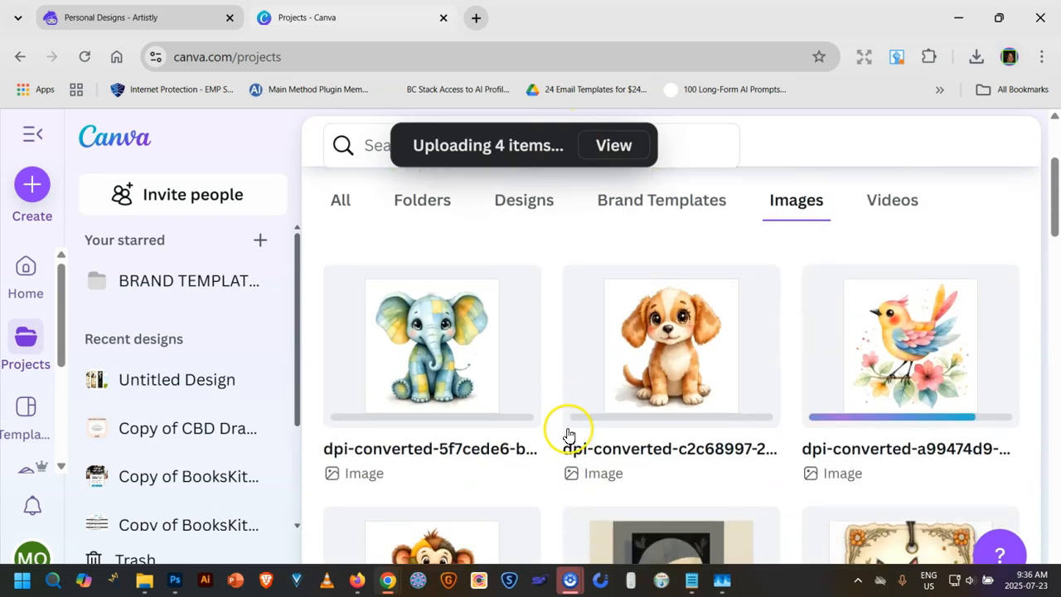
pyautogui.scroll(-1, 551, 452)
pyautogui.scroll(-1, 535, 441)
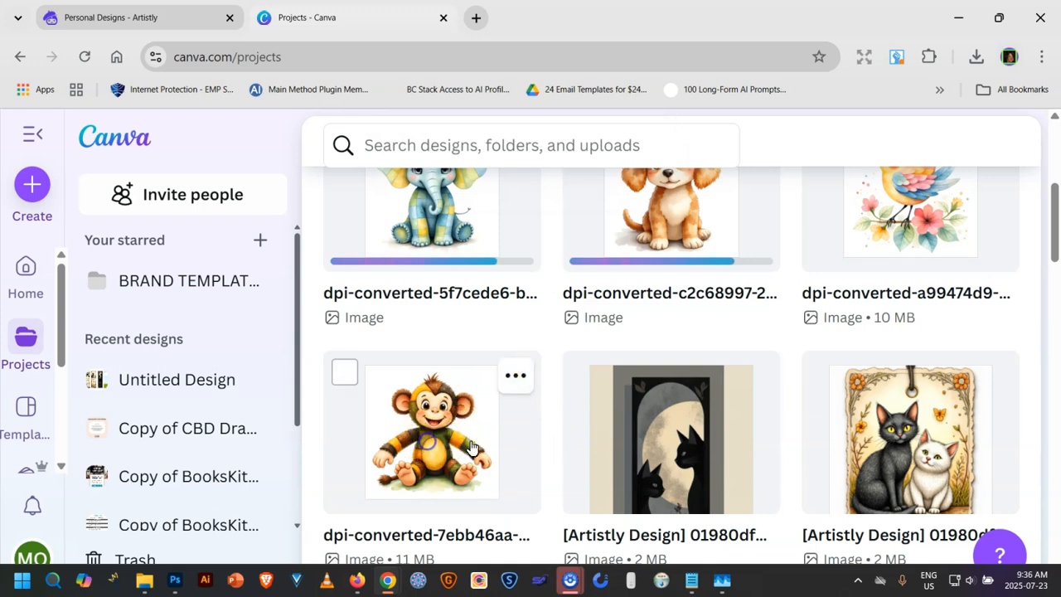
pyautogui.click(470, 448)
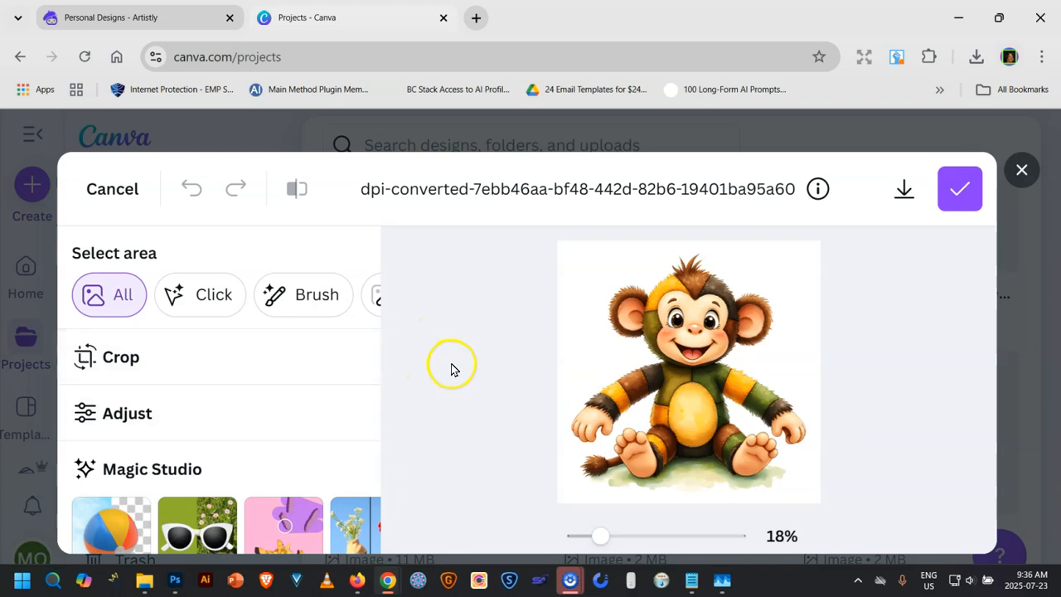
# Step: Remove the monkey image's background with BG Remover
pyautogui.scroll(-3, 273, 402)
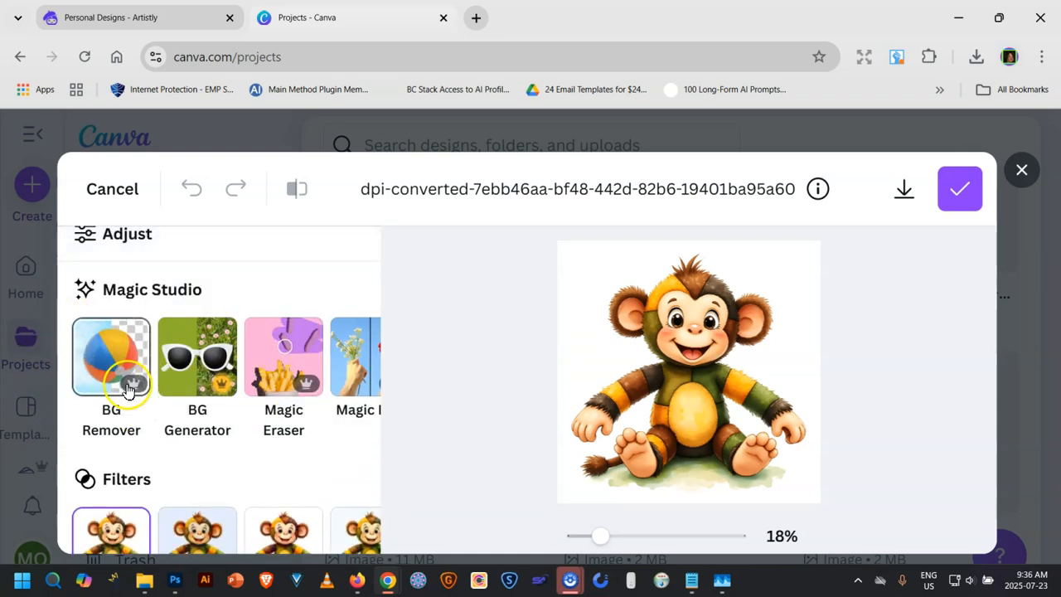
pyautogui.click(107, 348)
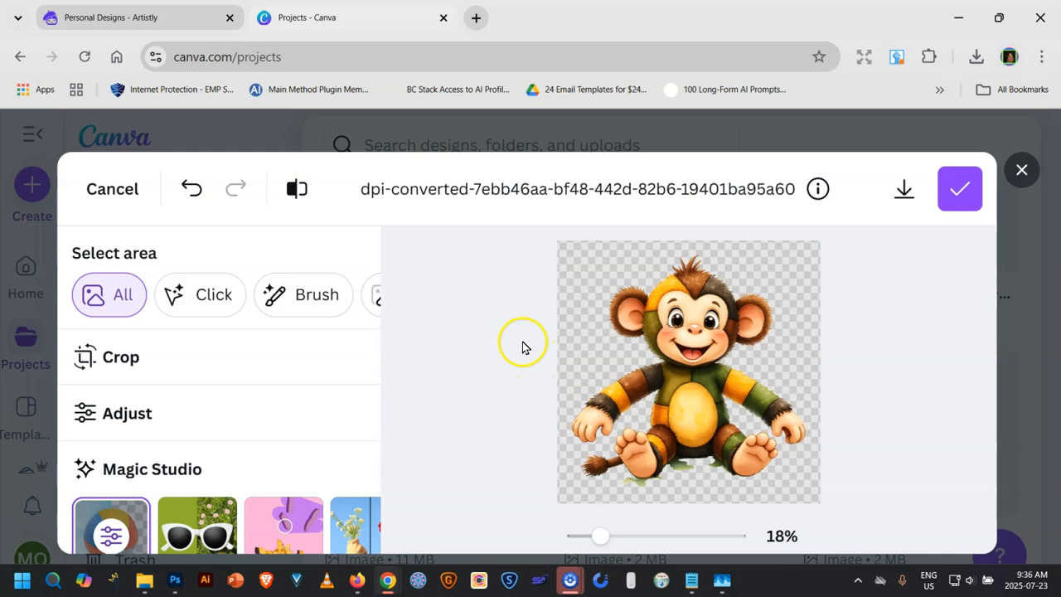
pyautogui.scroll(-2, 315, 390)
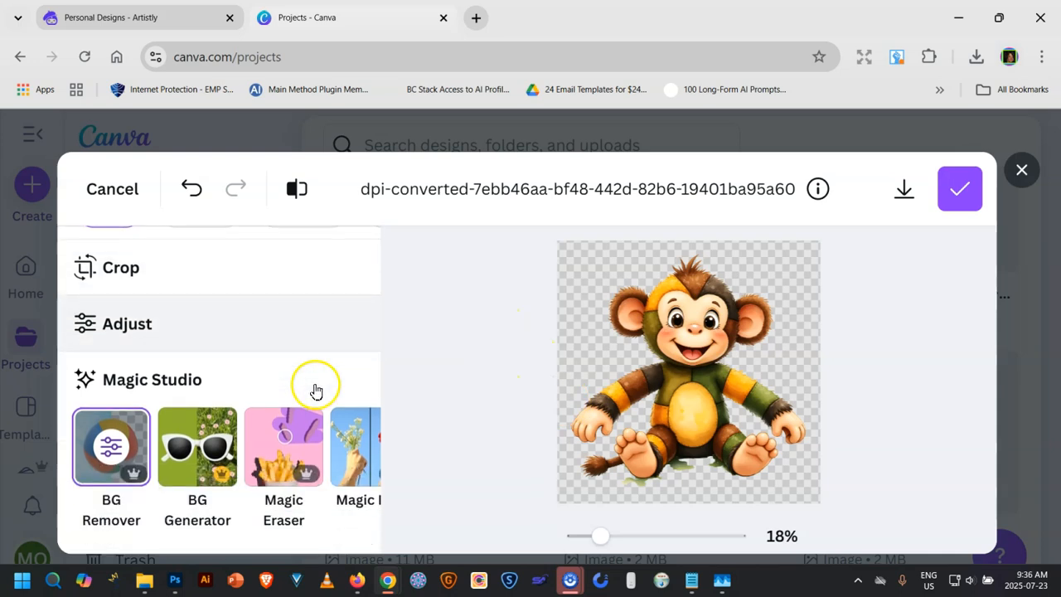
# Step: Erase the leftover green ground patches beneath the monkey's feet with the Magic Eraser brush
pyautogui.click(282, 442)
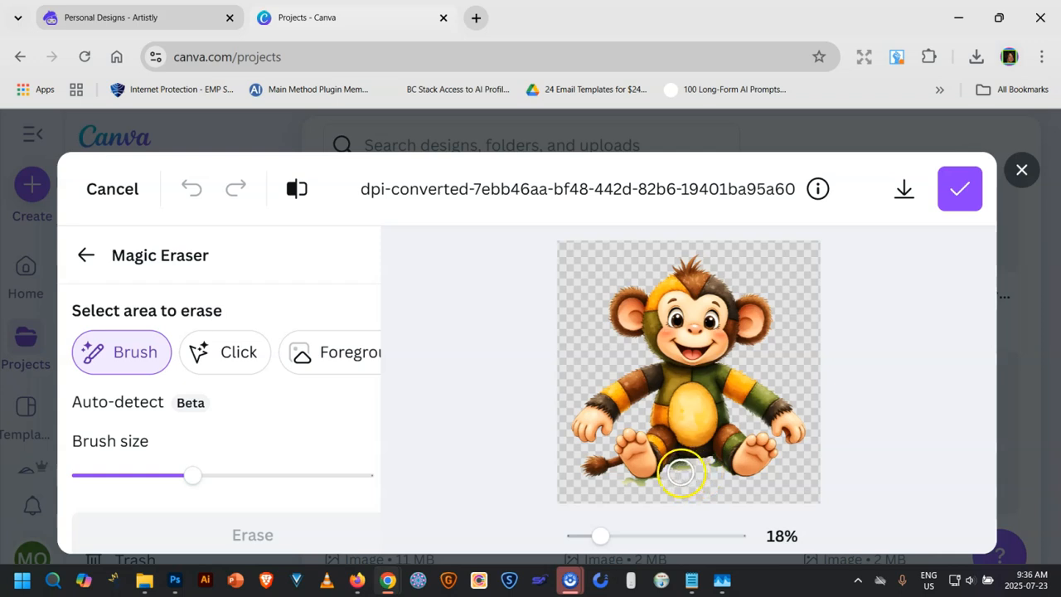
pyautogui.moveTo(687, 477); pyautogui.dragTo(709, 472)
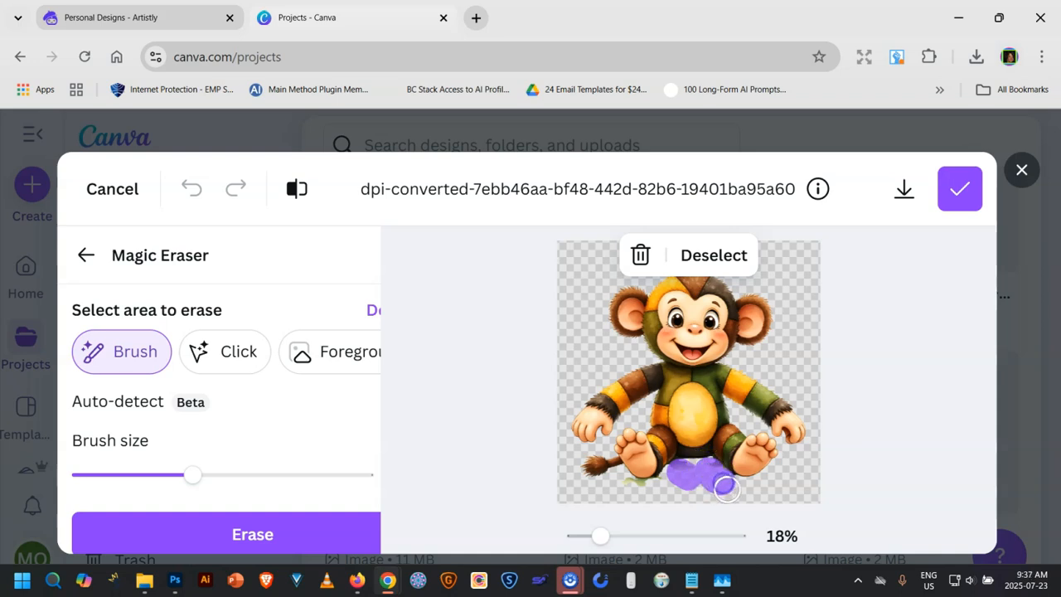
pyautogui.moveTo(675, 495); pyautogui.dragTo(672, 496)
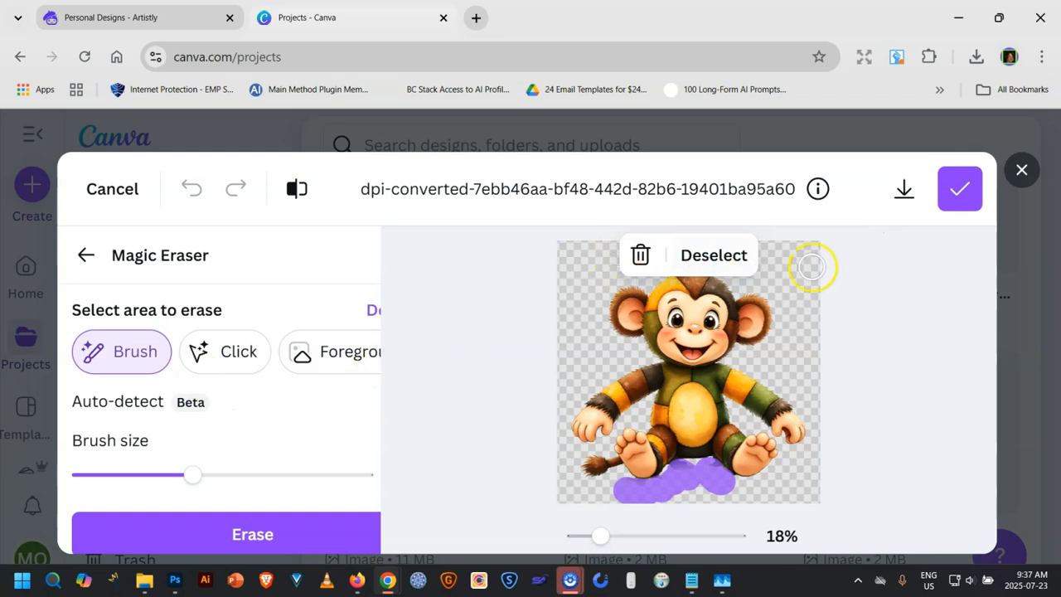
pyautogui.click(253, 519)
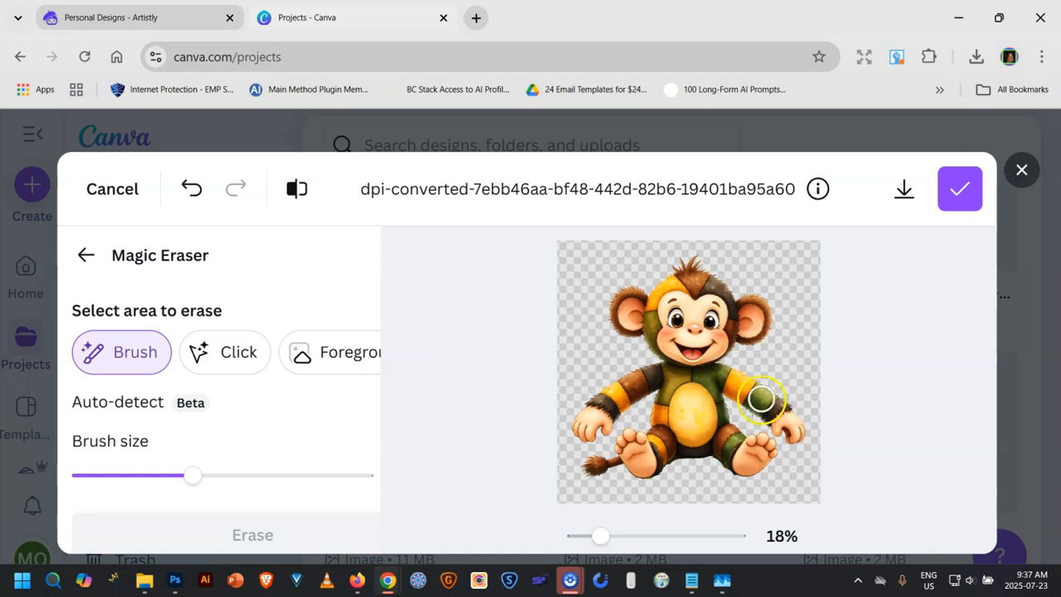
# Step: Undo the Magic Eraser edit on the monkey image and close the photo editor, discarding the changes
pyautogui.moveTo(706, 476); pyautogui.dragTo(710, 468)
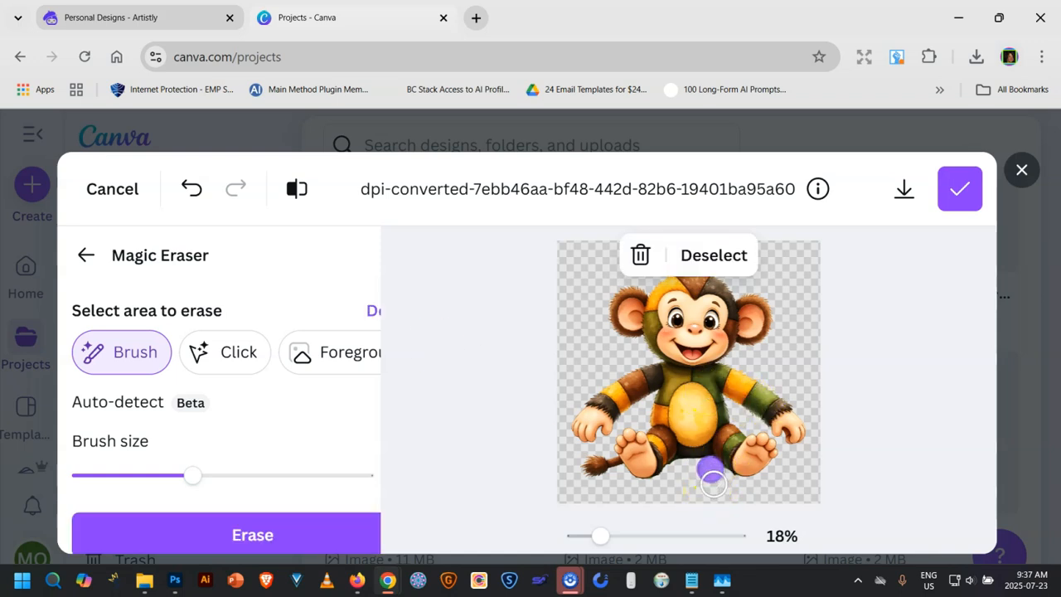
pyautogui.click(192, 187)
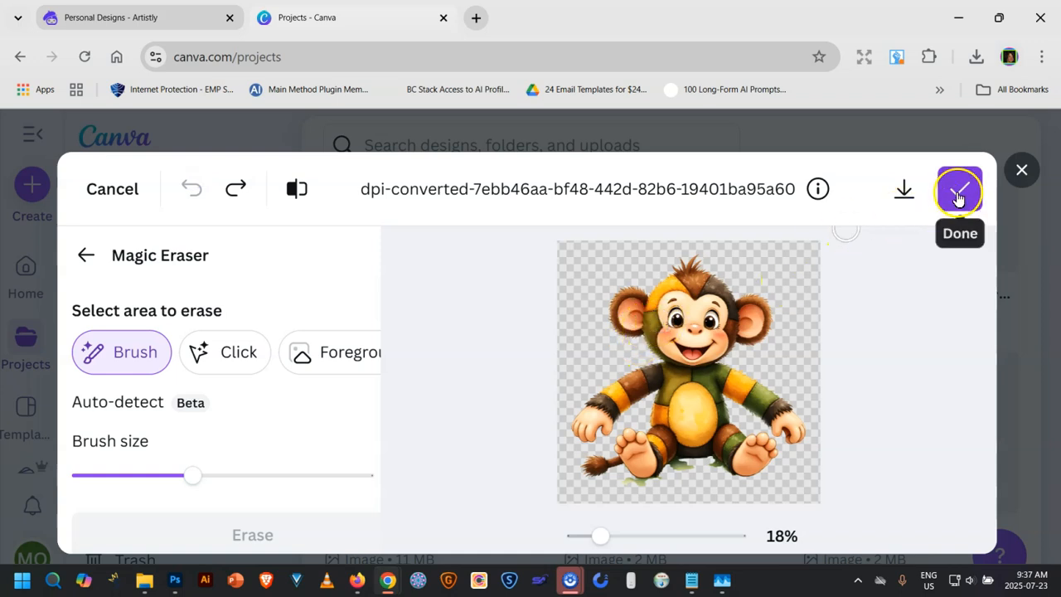
pyautogui.click(1021, 169)
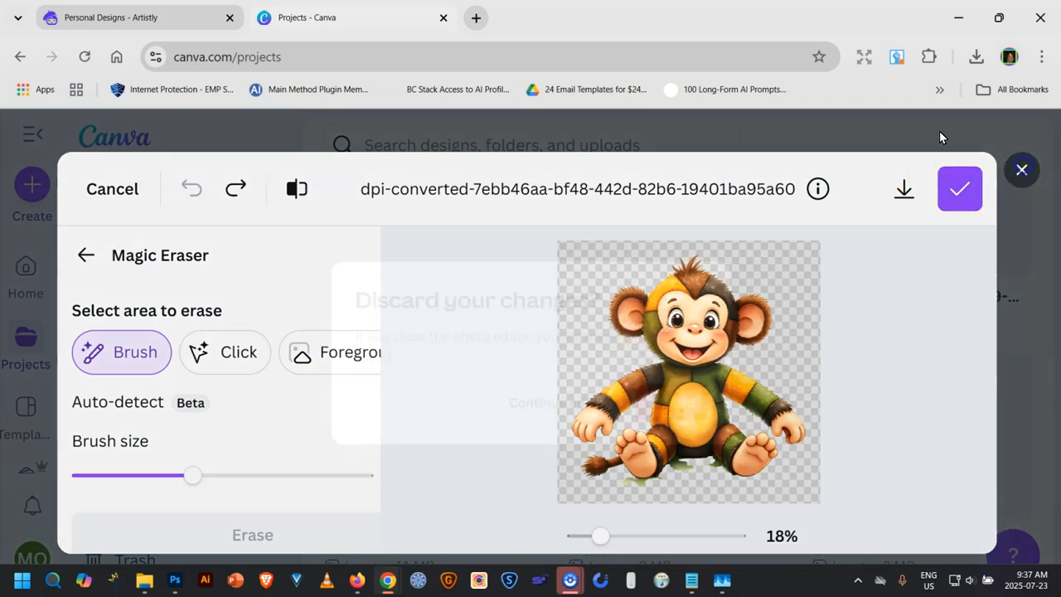
pyautogui.click(701, 417)
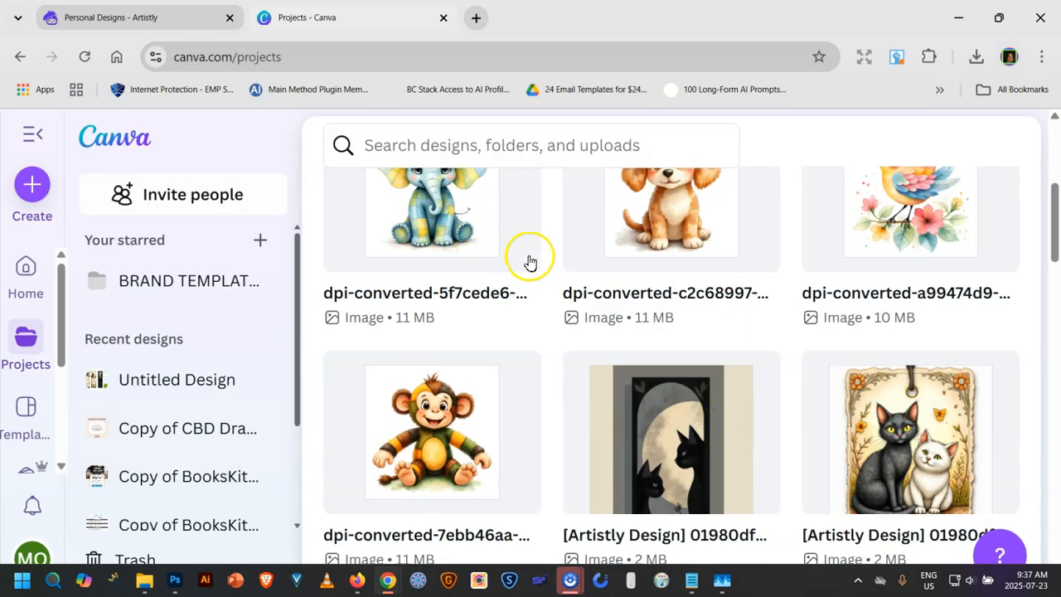
# Step: Open the uploaded bird image in the photo editor and remove its background with BG Remover
pyautogui.scroll(1, 544, 327)
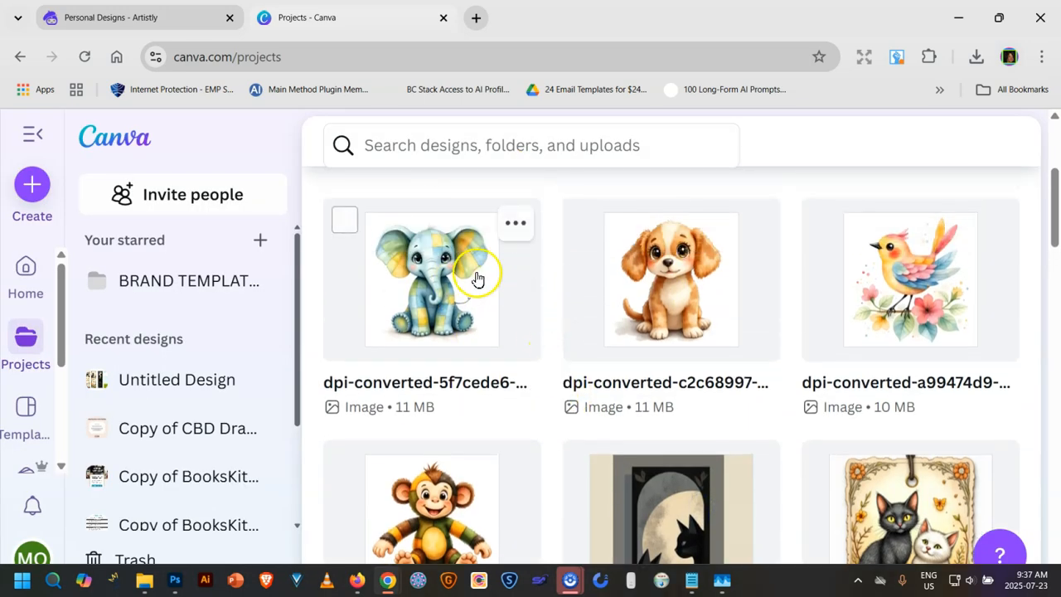
pyautogui.click(928, 262)
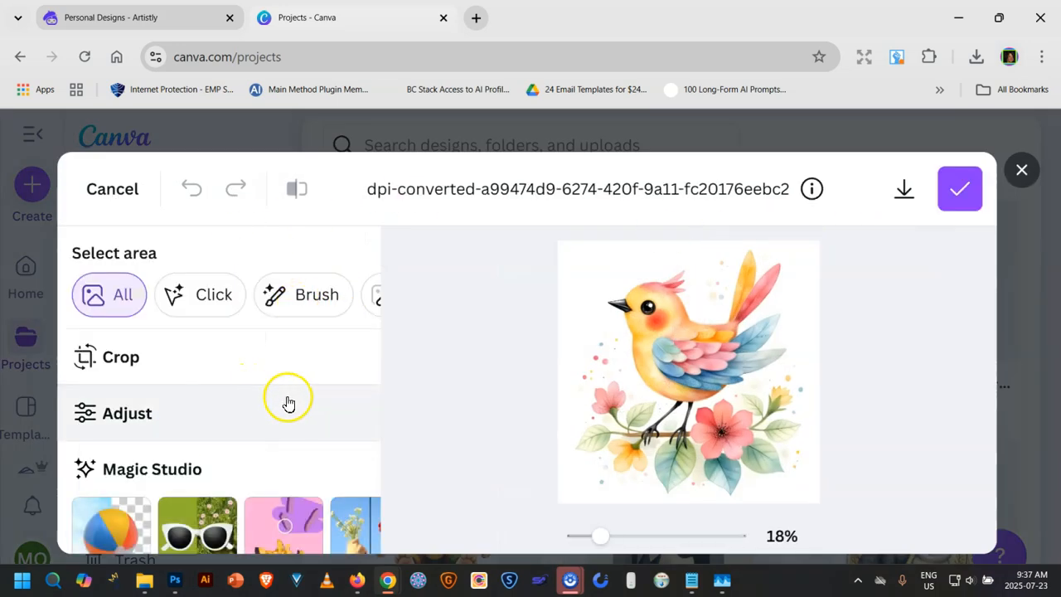
pyautogui.scroll(-3, 288, 403)
pyautogui.click(97, 344)
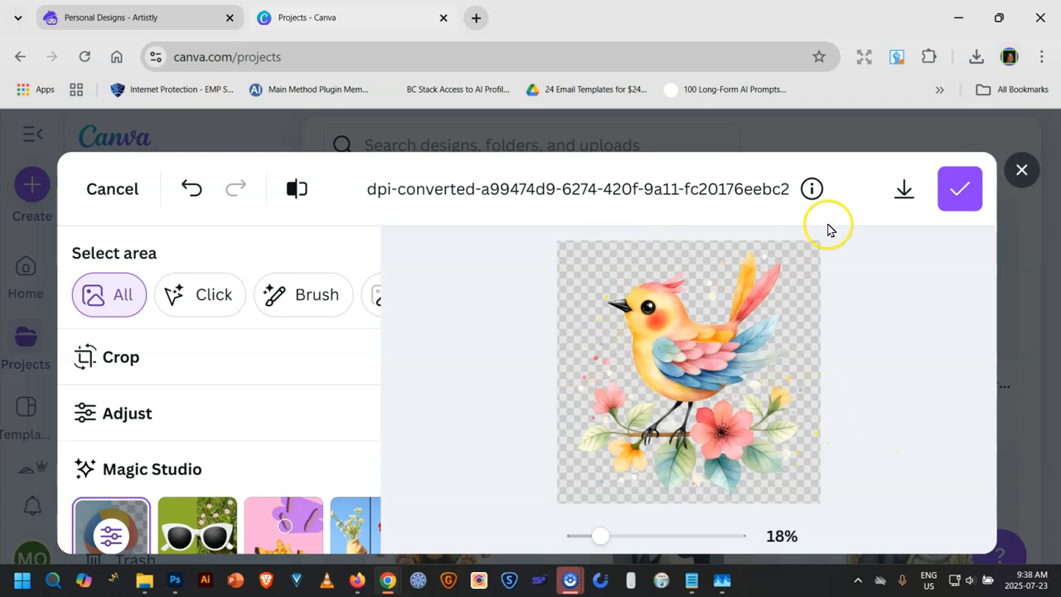
# Step: Download the edited bird image as a PNG to the Downloads folder, and close the photo editor, discarding the changes
pyautogui.click(958, 190)
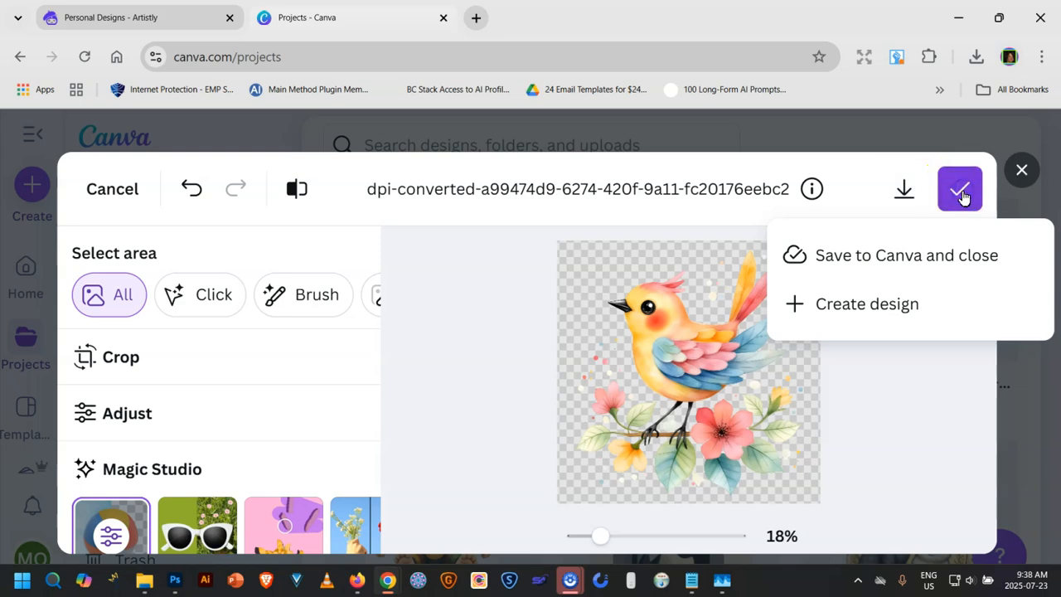
pyautogui.click(904, 188)
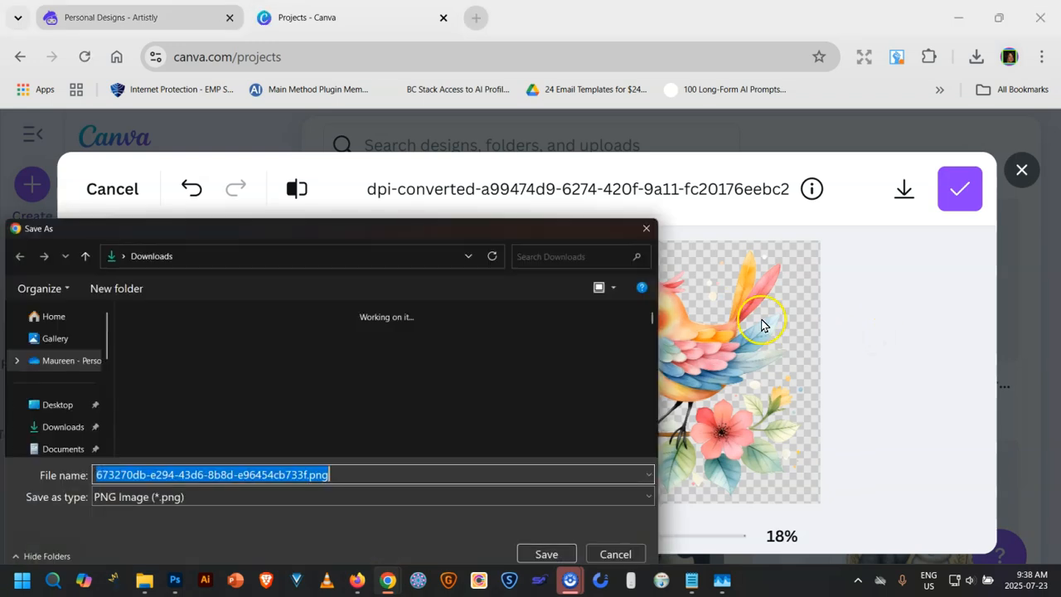
pyautogui.click(519, 553)
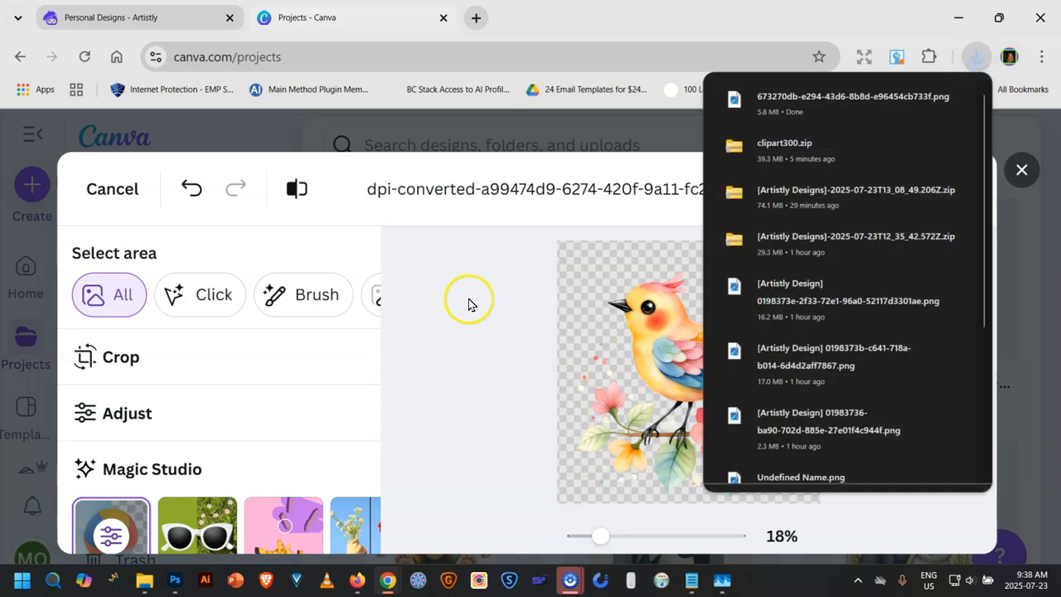
pyautogui.click(1019, 171)
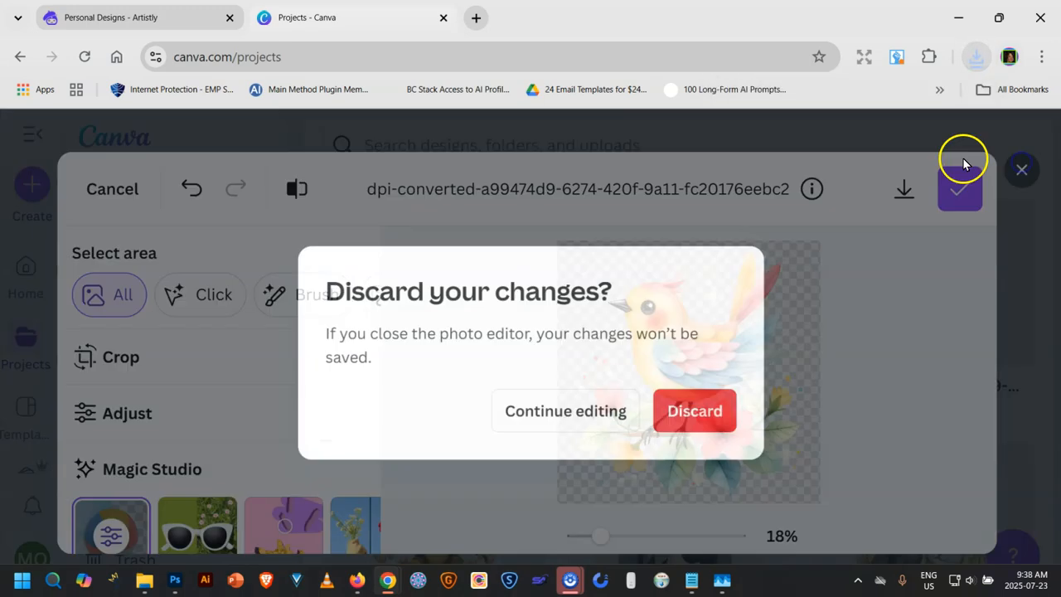
pyautogui.click(703, 414)
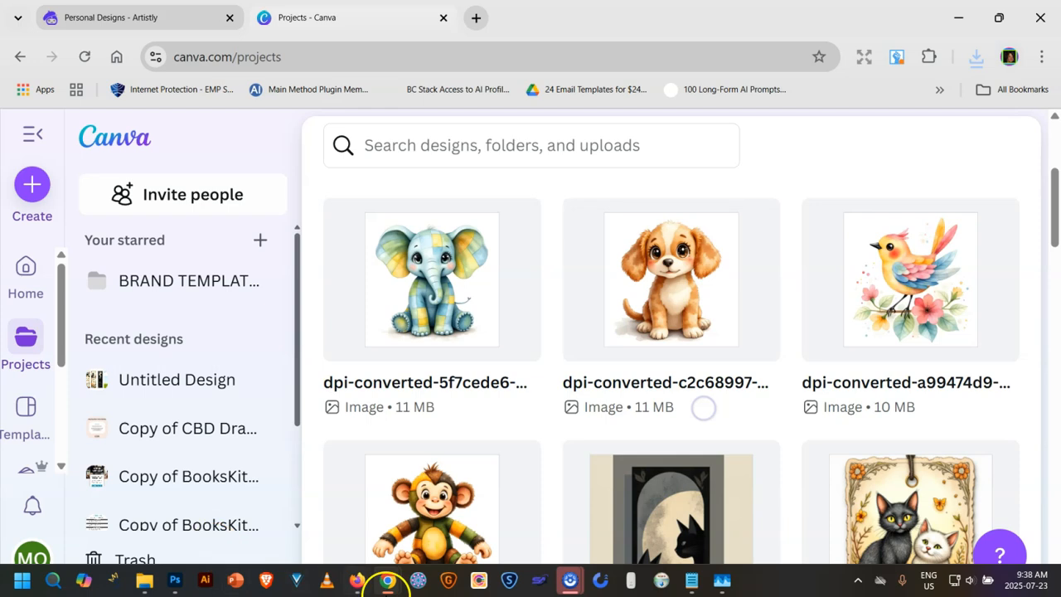
# Step: Switch to the Artistly Personal Designs page and reload it
pyautogui.moveTo(387, 582)
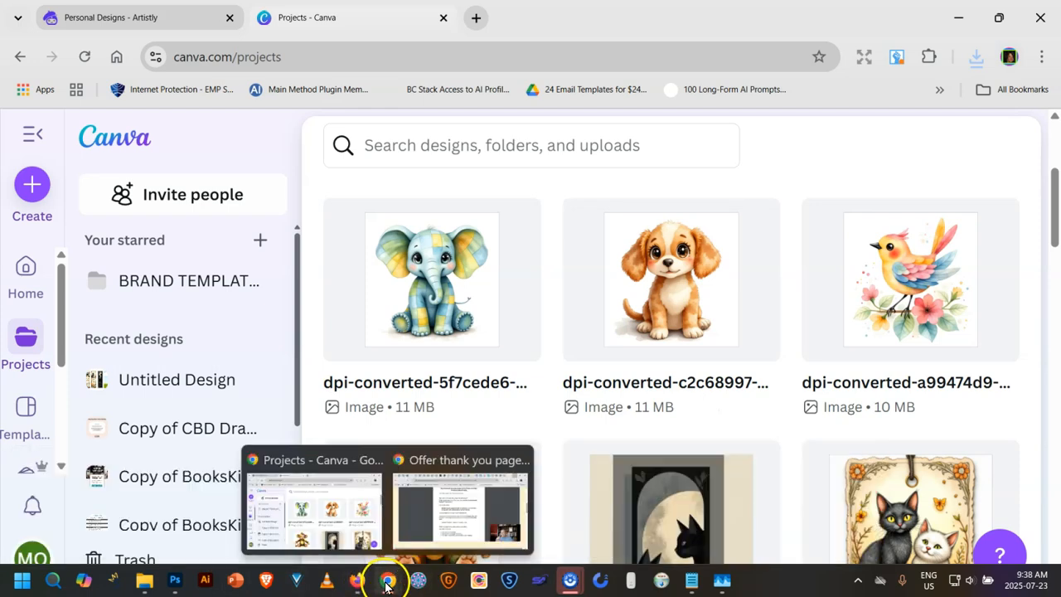
pyautogui.click(359, 532)
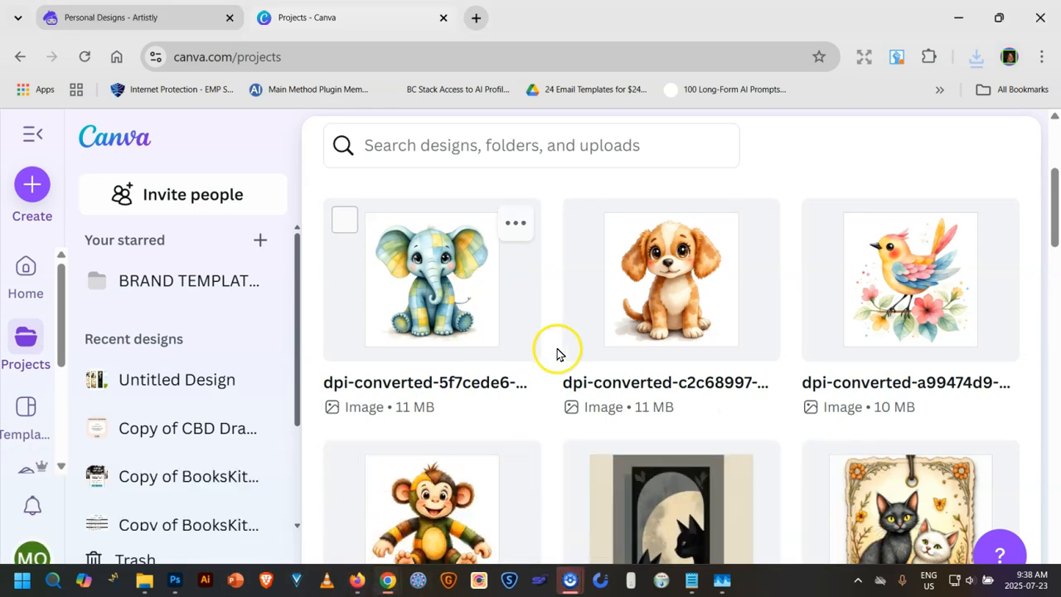
pyautogui.click(170, 12)
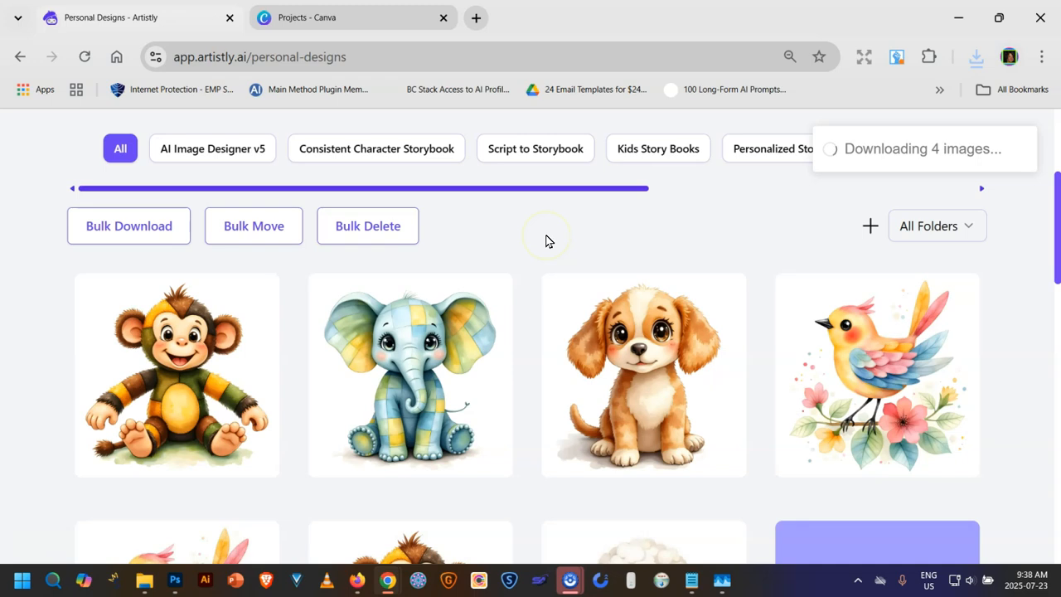
pyautogui.scroll(-2, 542, 252)
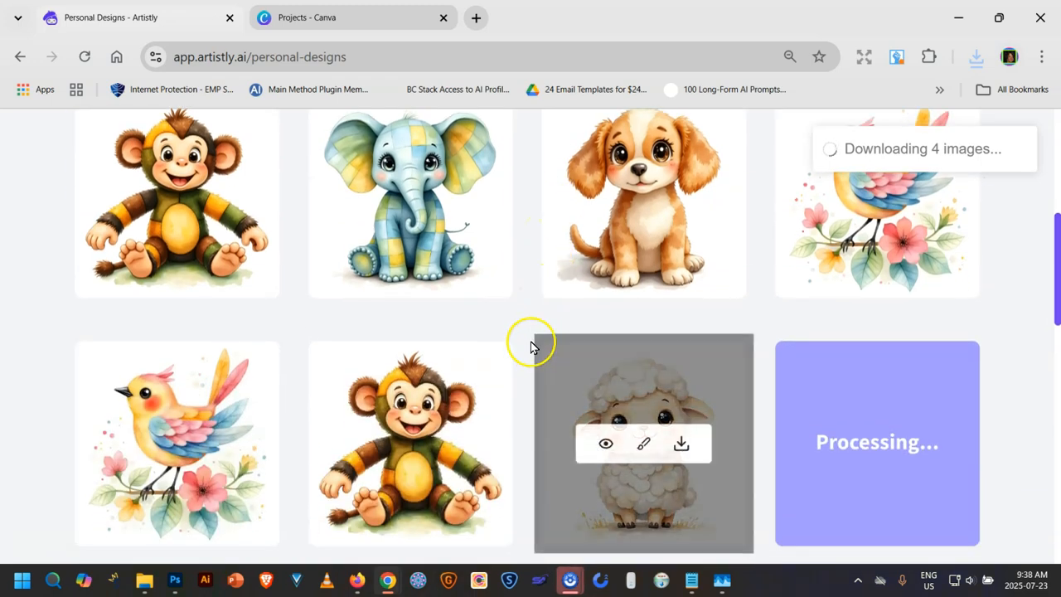
pyautogui.click(84, 56)
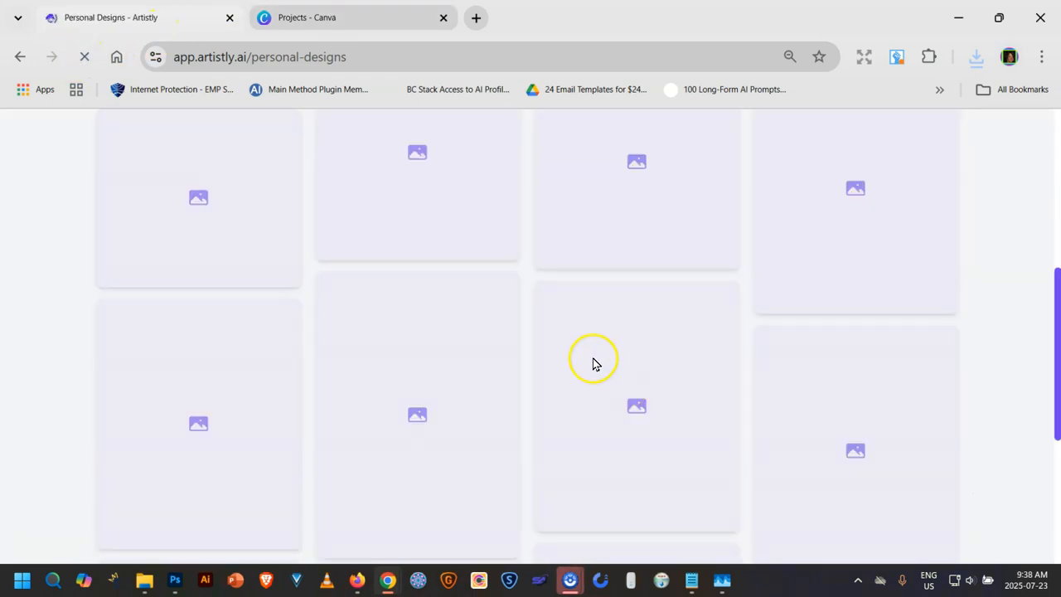
pyautogui.scroll(1, 373, 378)
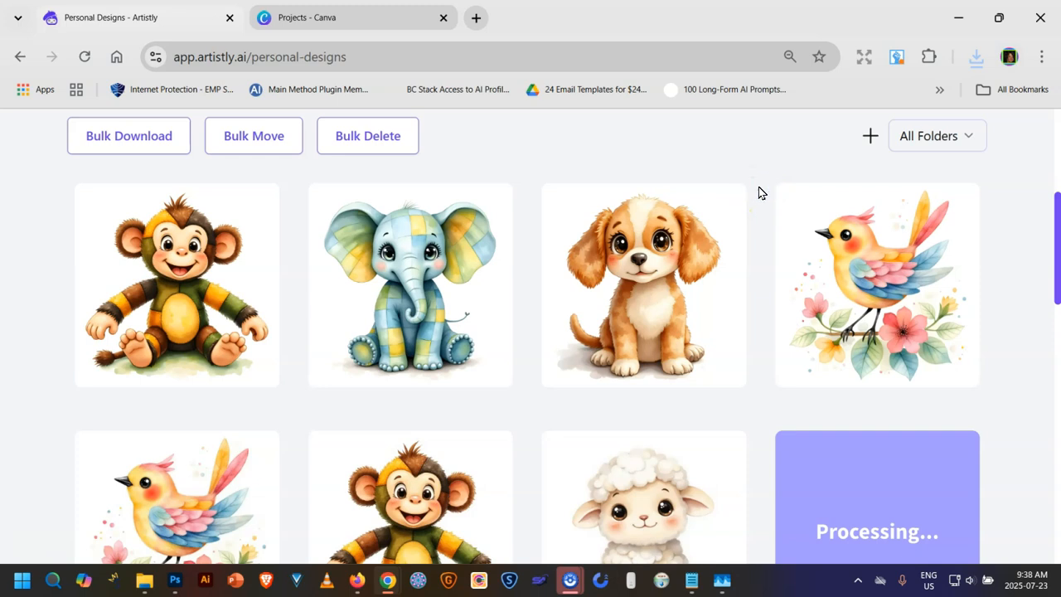
pyautogui.click(759, 189)
pyautogui.click(755, 192)
pyautogui.click(1050, 252)
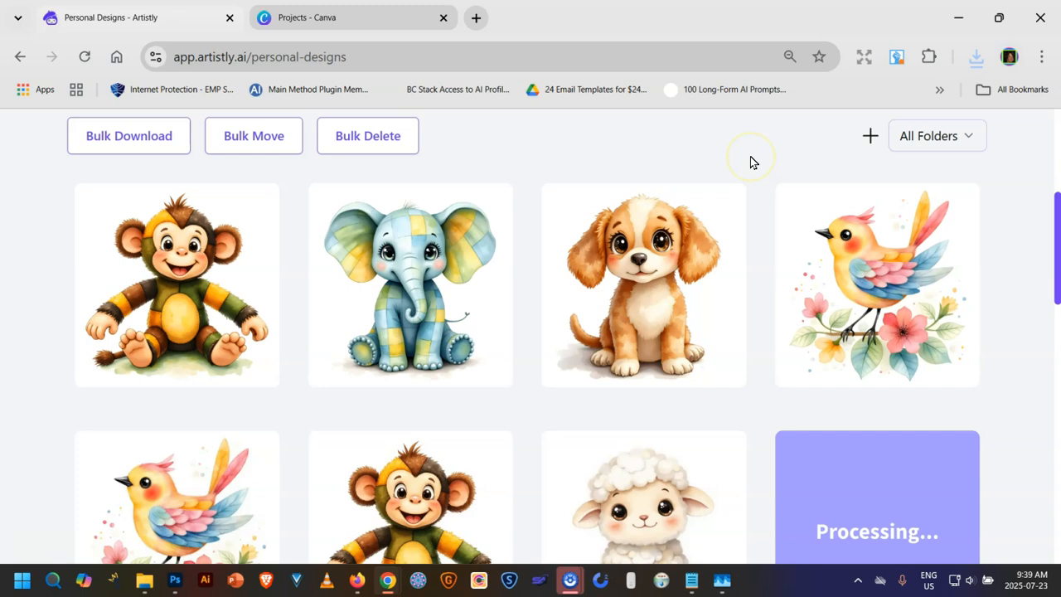
pyautogui.scroll(1, 750, 162)
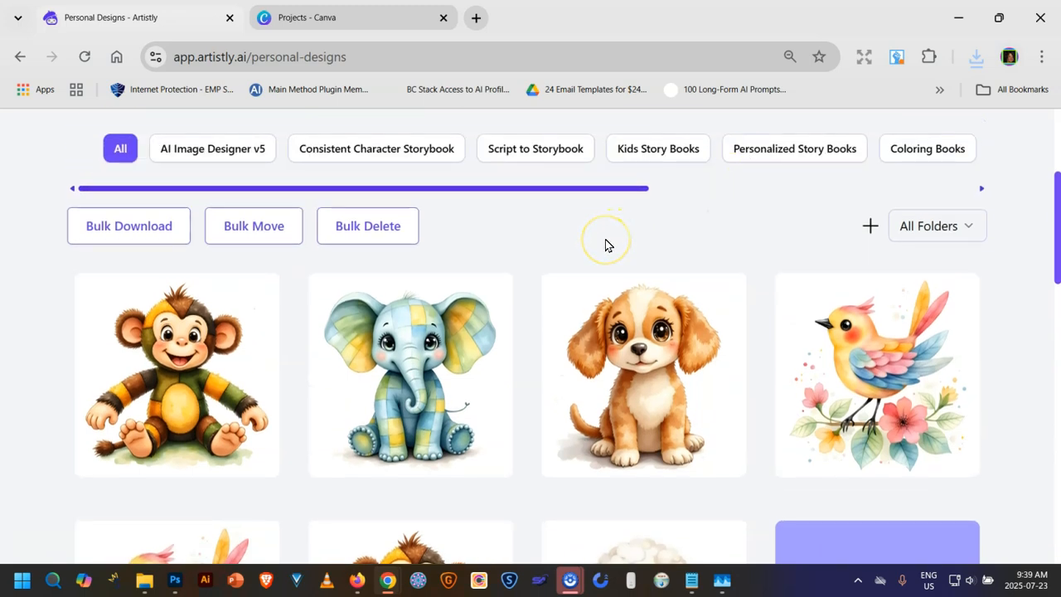